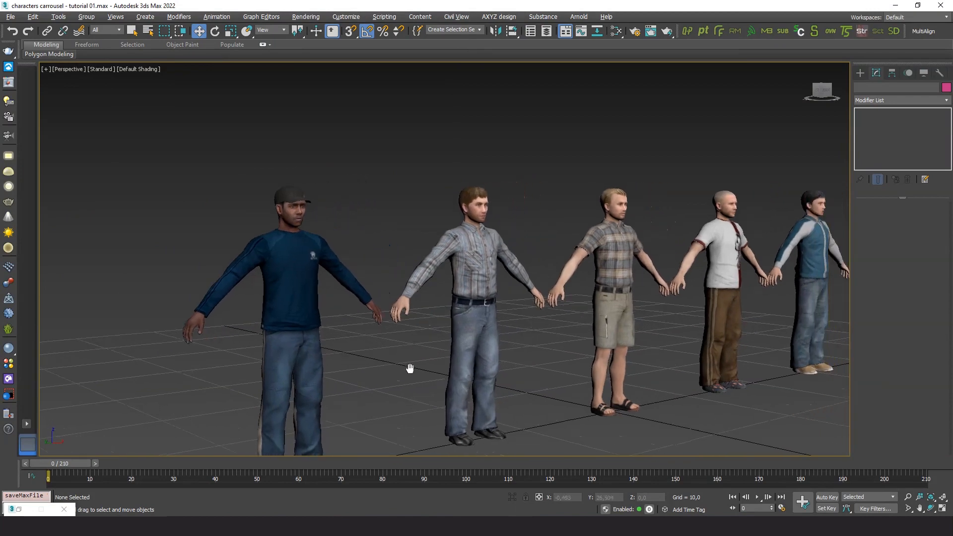
scroll(679, 335, "up", 4)
scroll(686, 322, "down", 6)
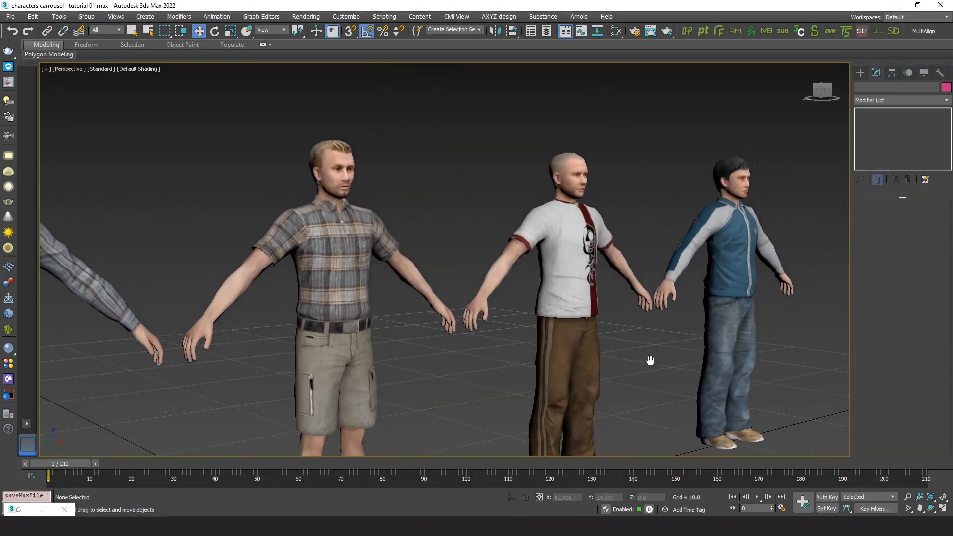
left_click(293, 273)
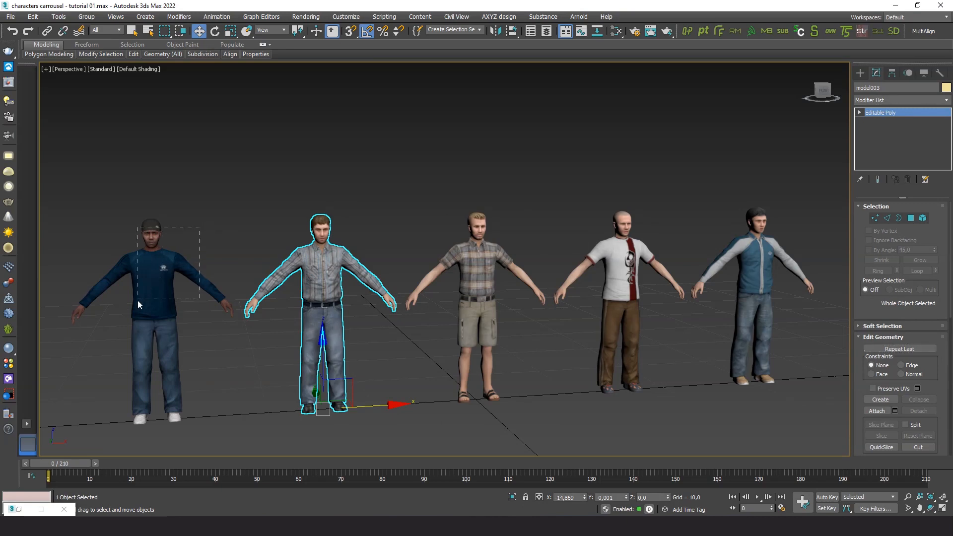
left_click_drag(138, 300, 136, 302)
left_click_drag(443, 210, 508, 283)
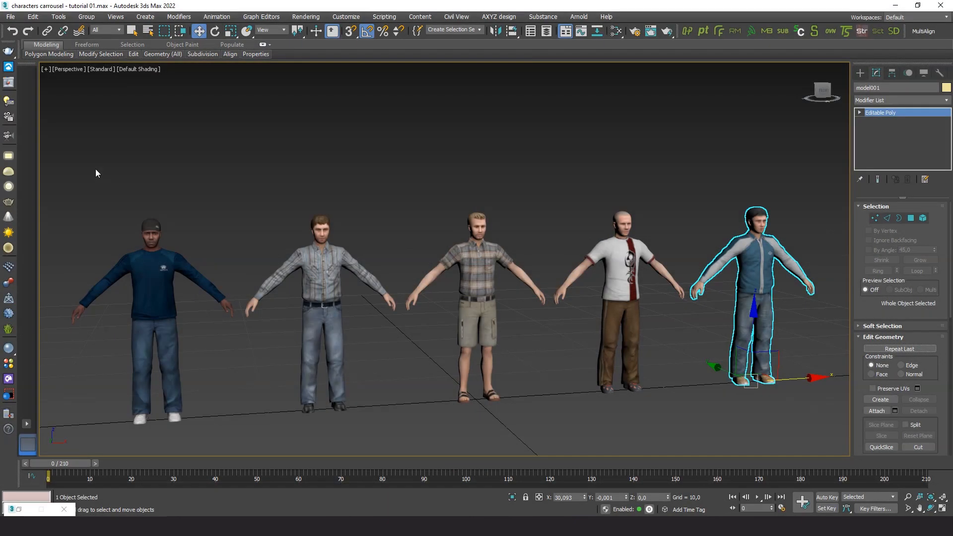
Step: Select all five characters, move them together to absolute world X 0, and clear the selection
left_click_drag(95, 169, 808, 327)
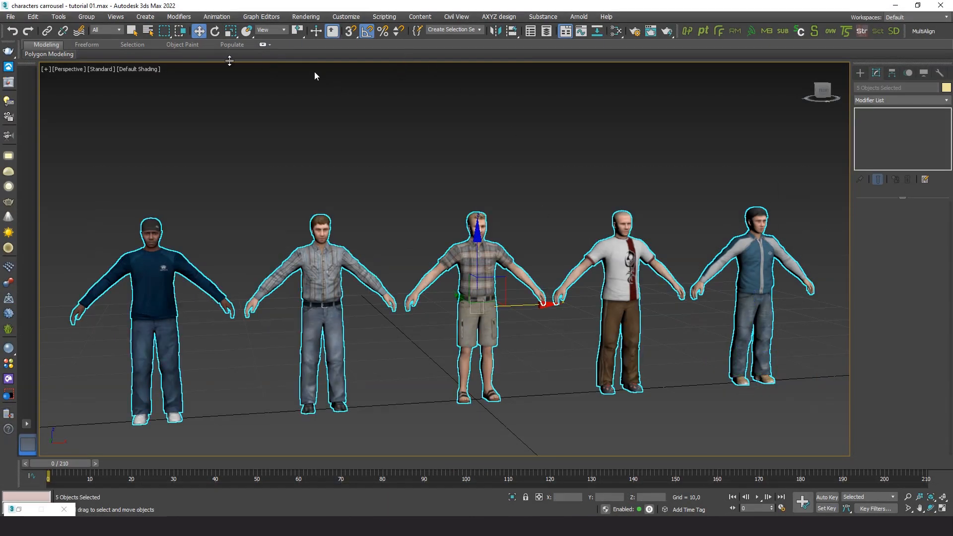
right_click(199, 32)
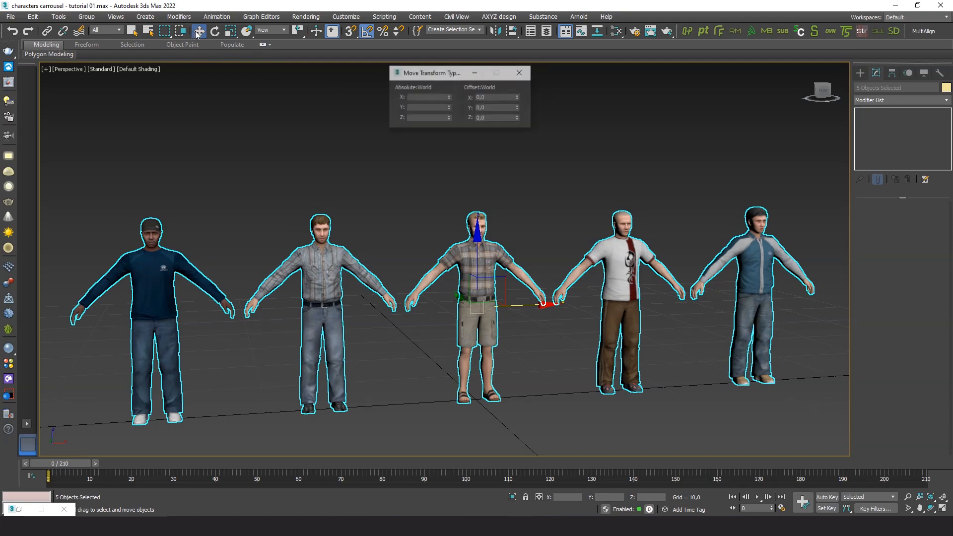
left_click(427, 96)
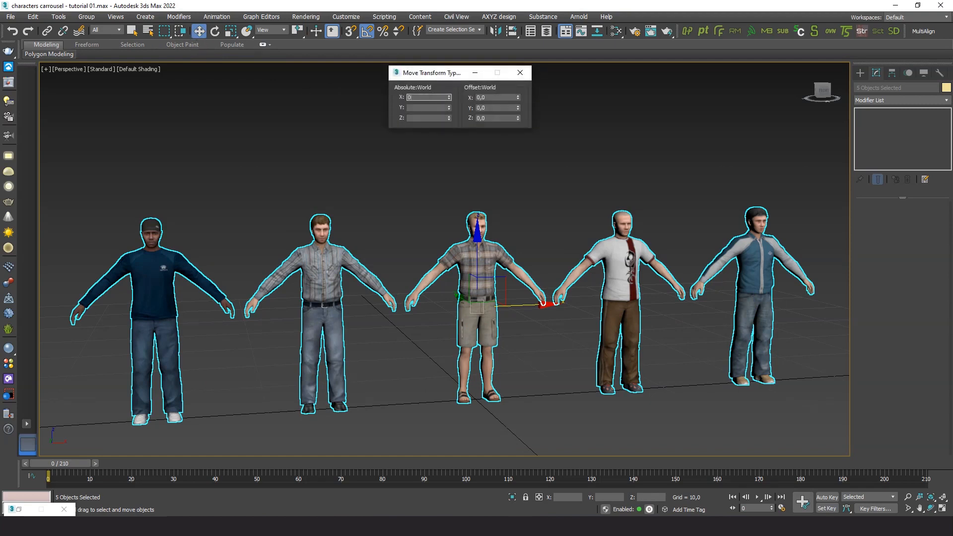
type("0")
key("Tab")
key("Tab")
key("Tab")
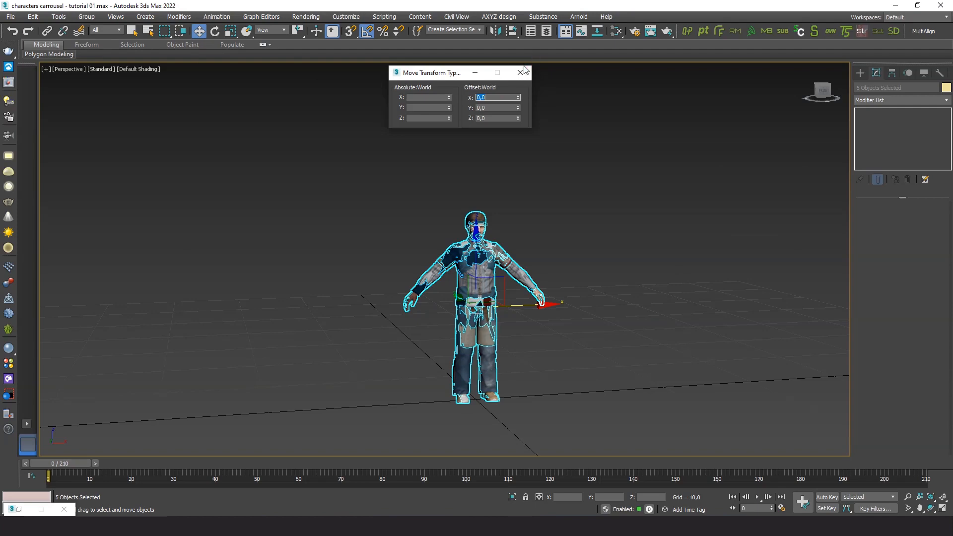
left_click(520, 73)
scroll(537, 377, "up", 4)
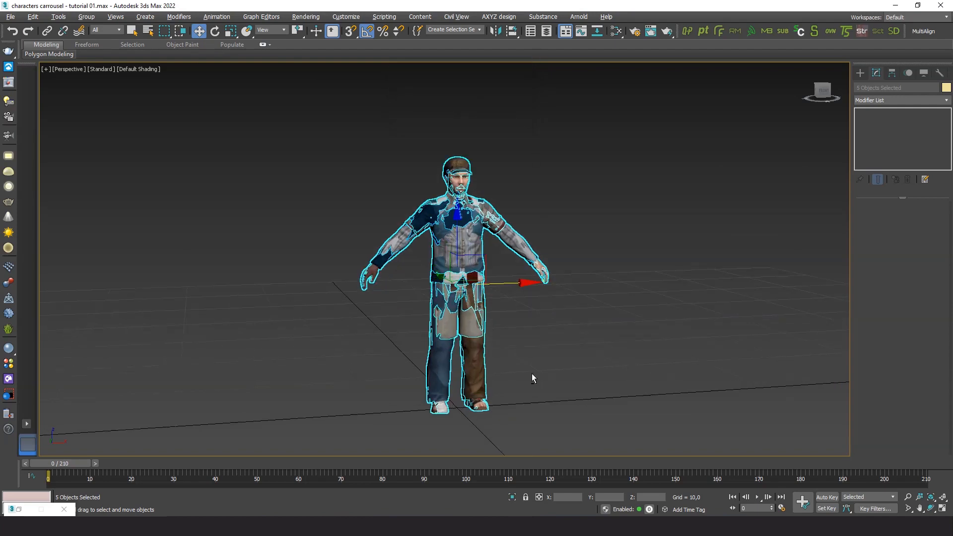
middle_click_drag(532, 377, 544, 356, "alt")
left_click(545, 356)
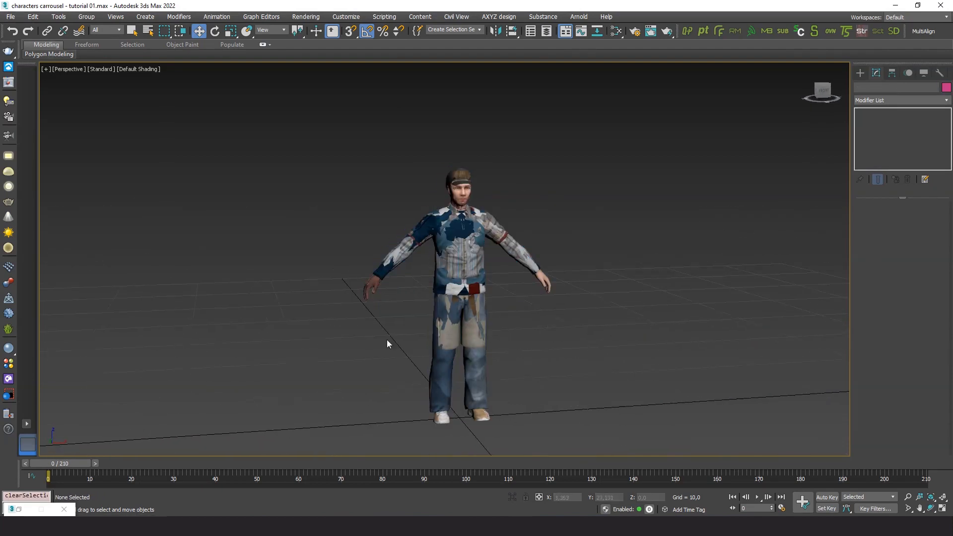
Step: Restore the Showcaser window and create a new animation sequence named "Character Carrousel"
left_click(19, 509)
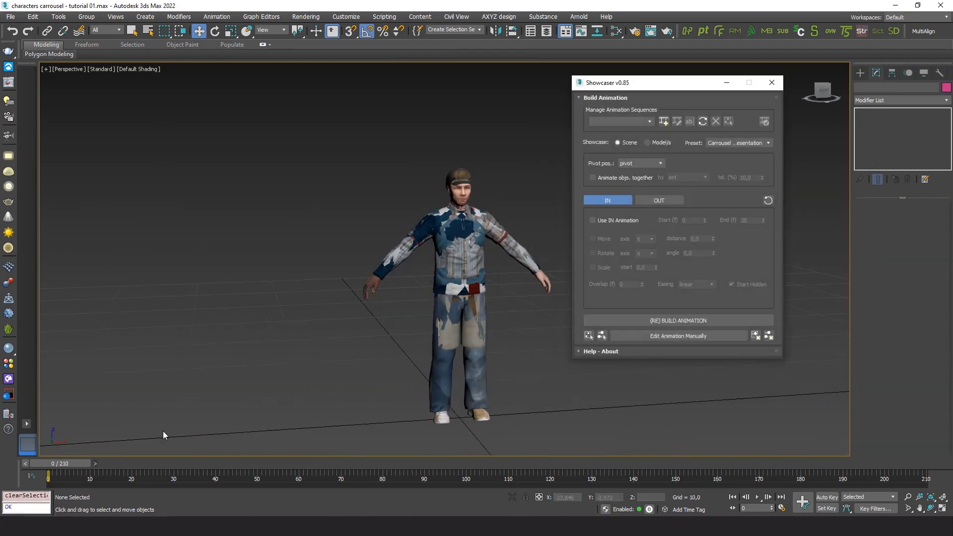
left_click_drag(664, 87, 718, 122)
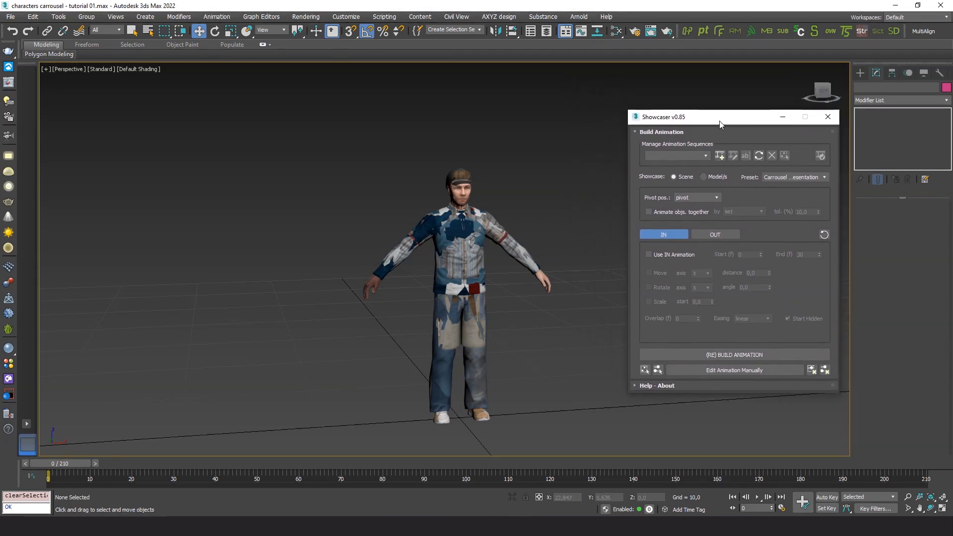
left_click(719, 156)
type("C")
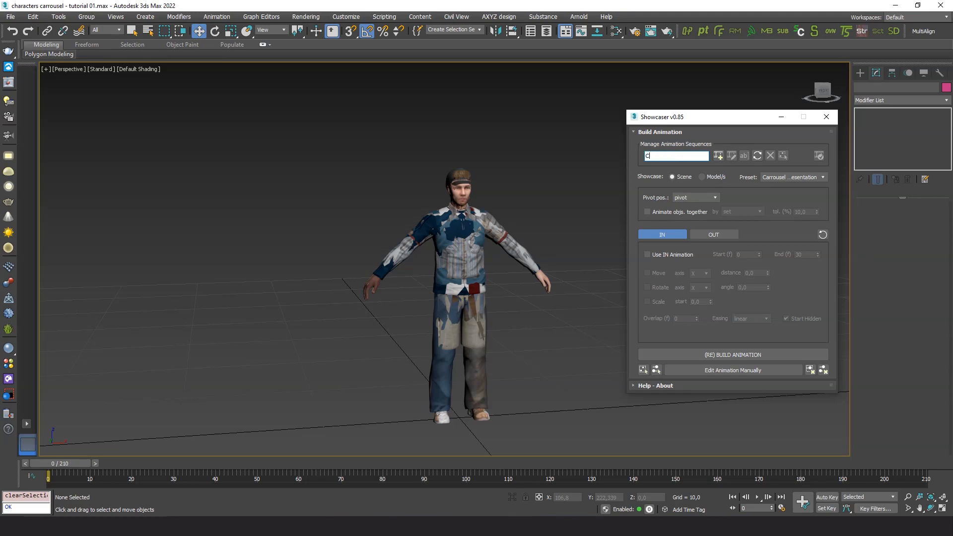
type("haracter Carrousel")
key("Return")
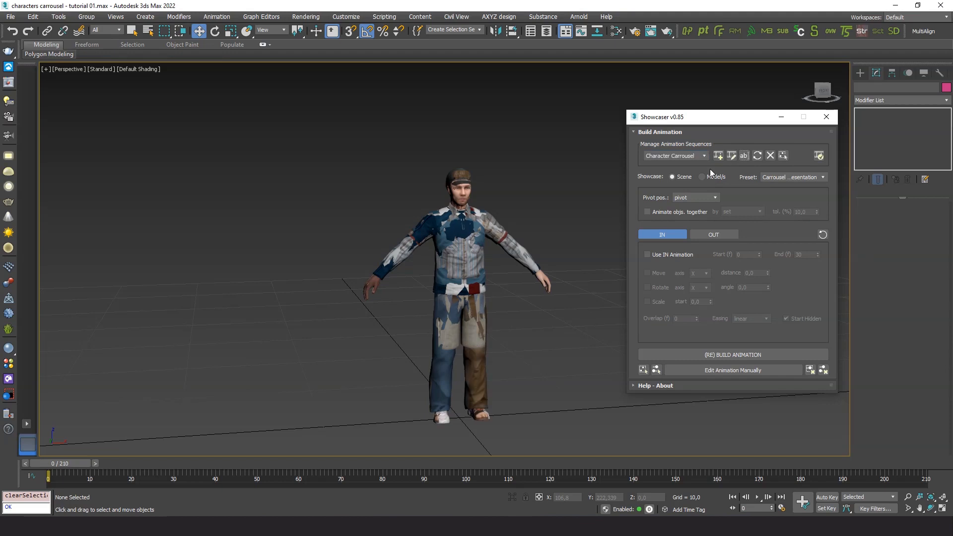
Step: Add all five character models to the Character Carrousel sequence as a single set, then deselect them
left_click(733, 155)
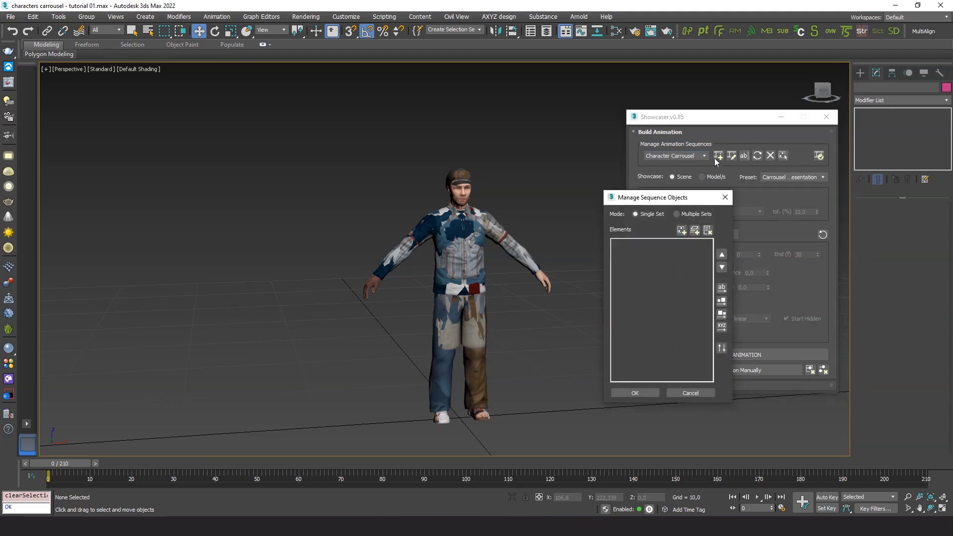
left_click_drag(540, 169, 329, 351)
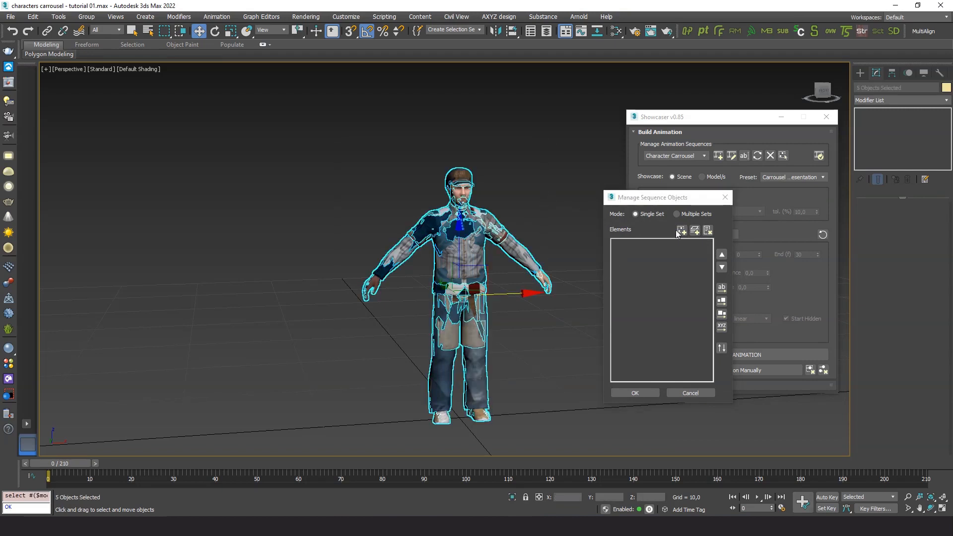
left_click_drag(660, 197, 549, 154)
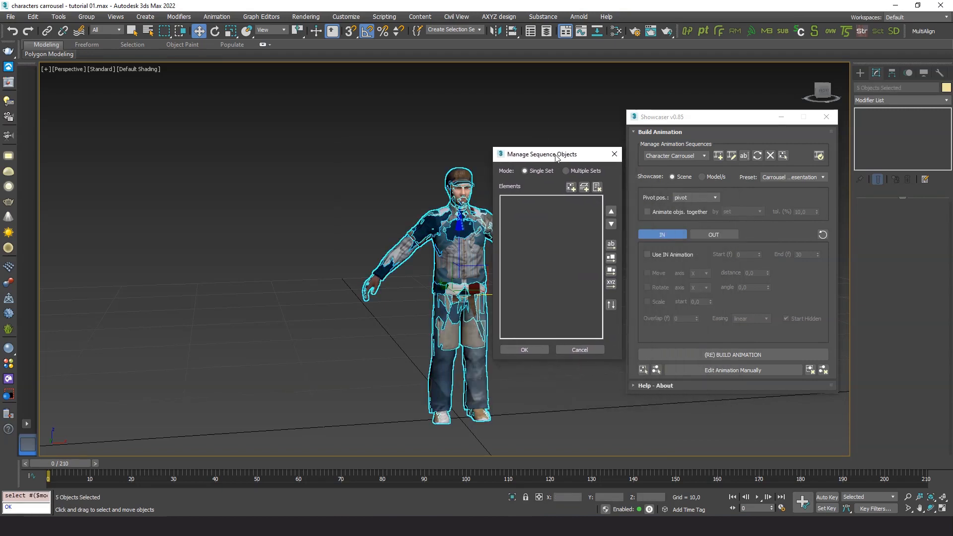
left_click(571, 188)
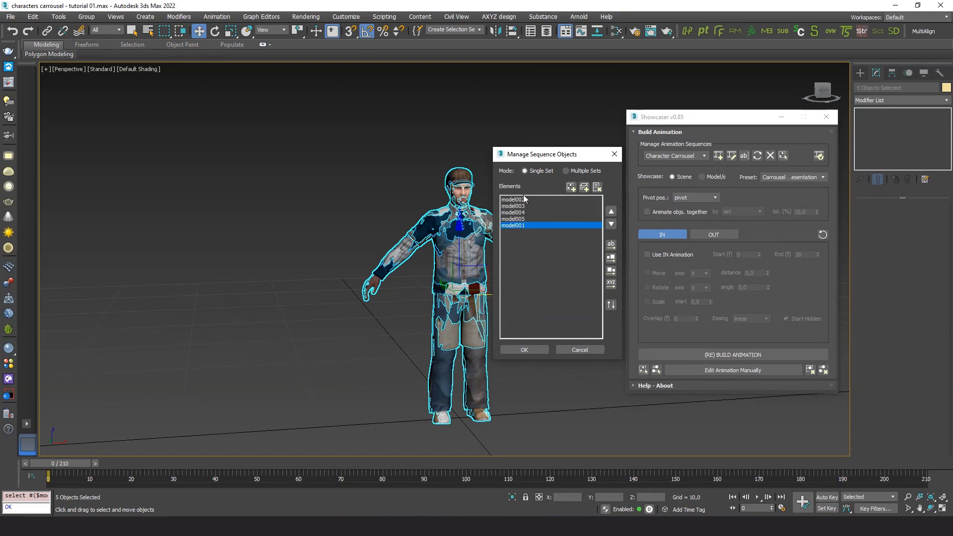
left_click(525, 350)
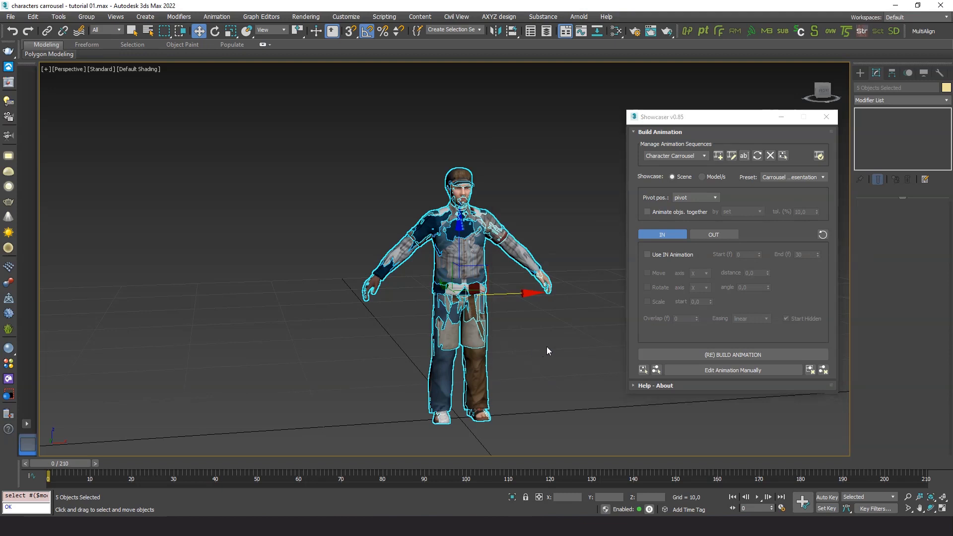
left_click(547, 347)
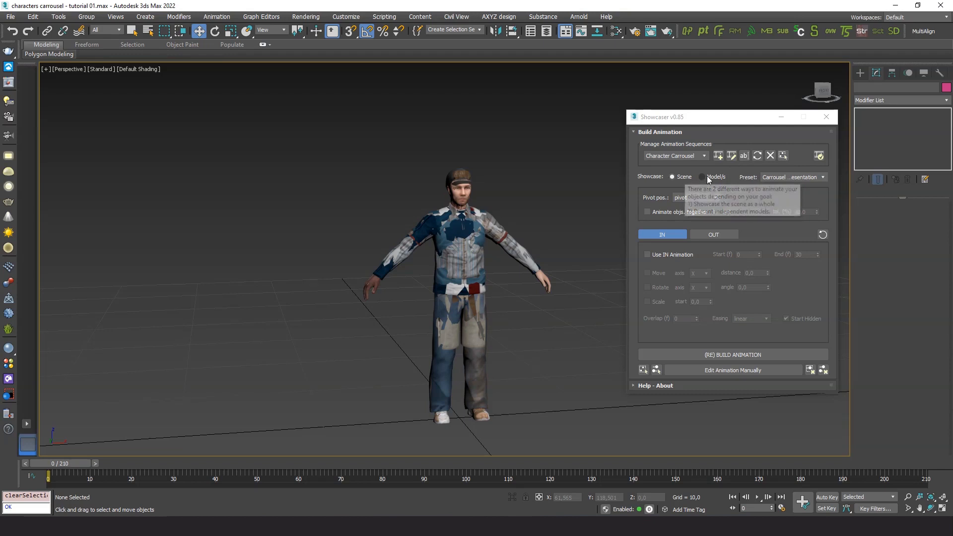
Step: Switch the showcase type to Model/s and enable the IN animation with a length of 25%
left_click(702, 177)
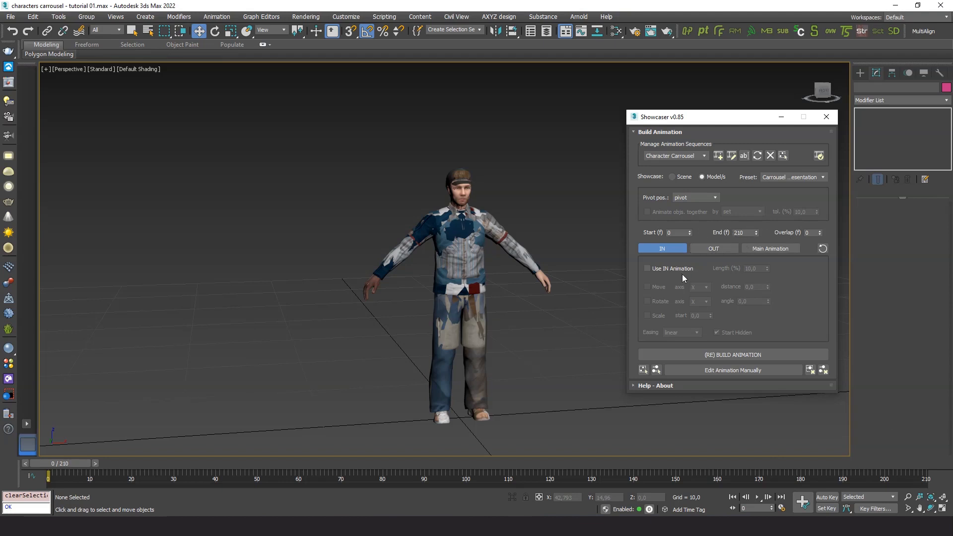
left_click(653, 269)
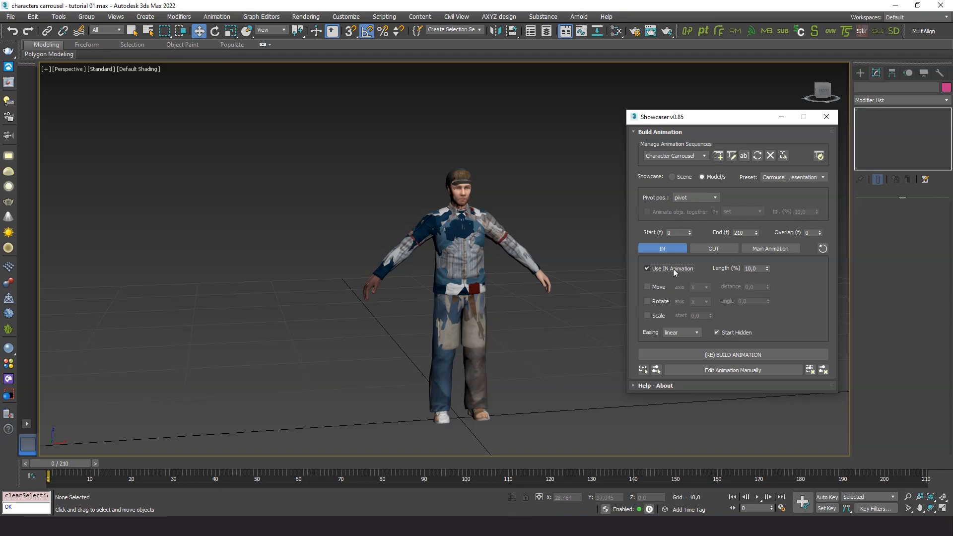
double_click(759, 268)
left_click(805, 275)
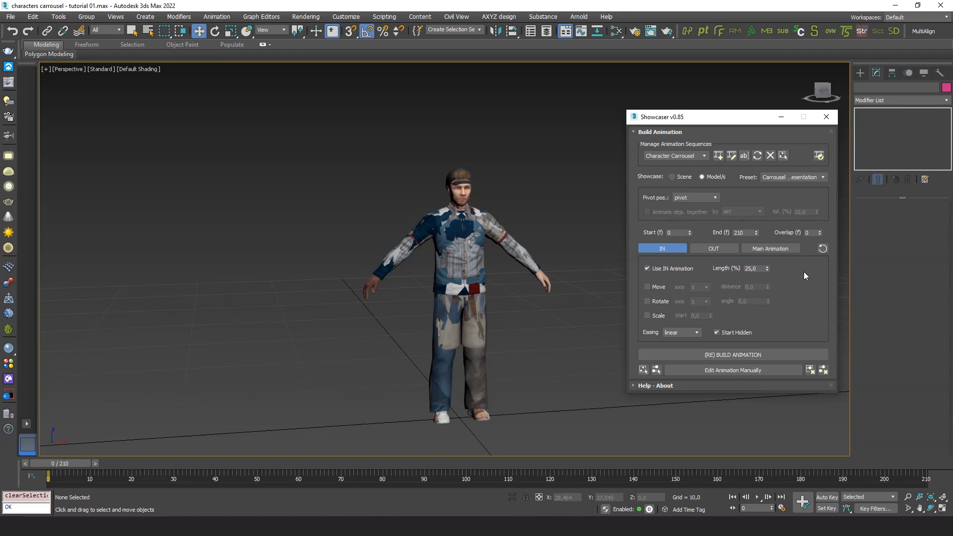
Step: Enable the OUT animation and set its length to 25%
left_click(710, 248)
left_click(648, 268)
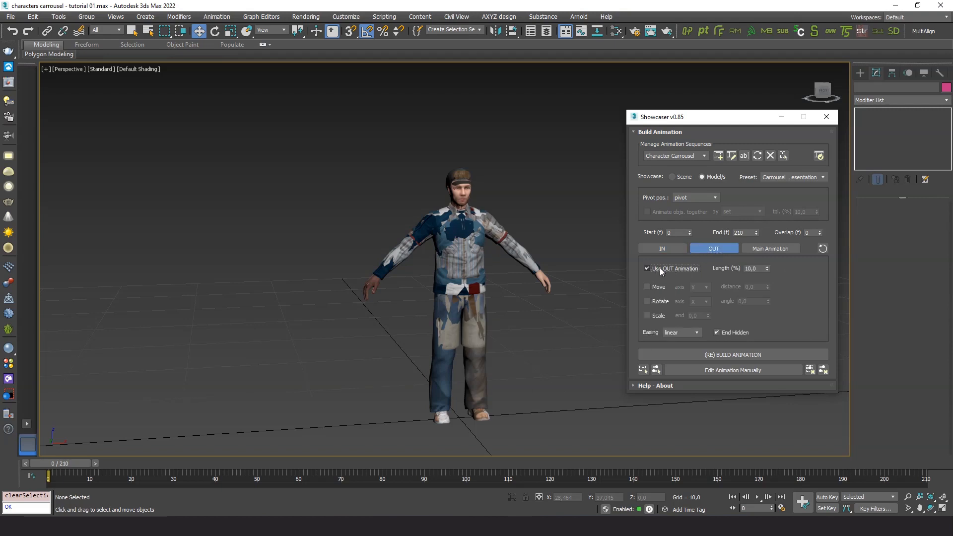
left_click(762, 268)
type("25")
left_click(795, 266)
Step: Enable Move along the X axis for the IN animation
left_click(675, 249)
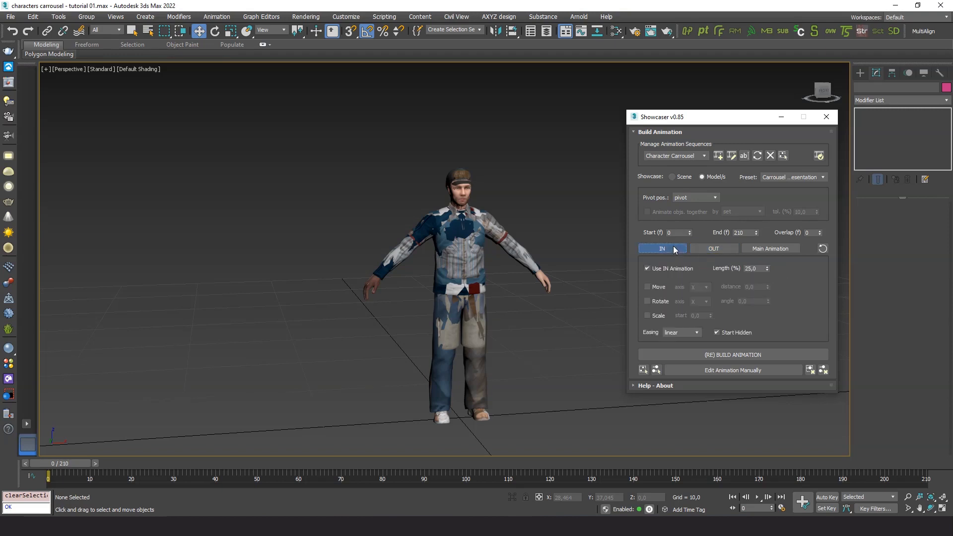
left_click(647, 287)
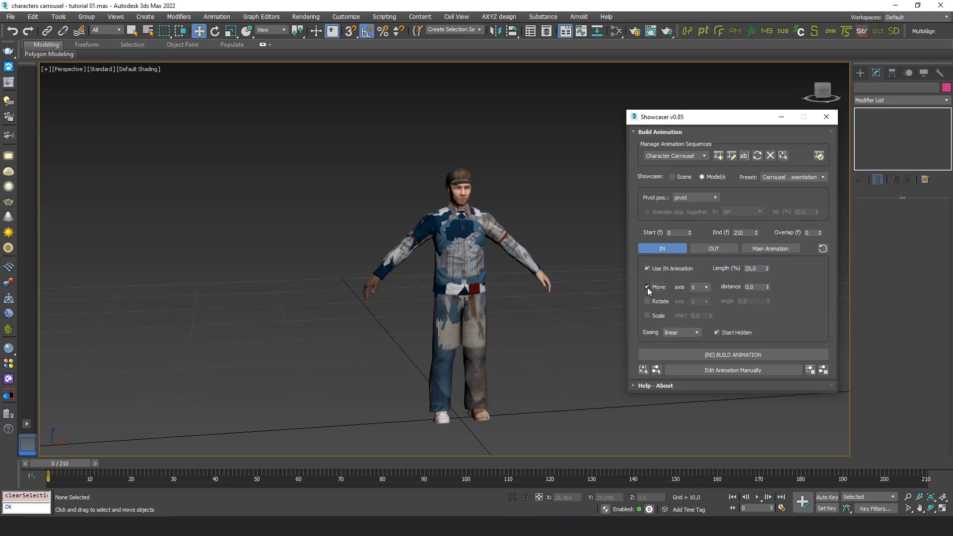
Step: Try moving one character along the X axis to gauge the travel distance, then undo the move
left_click(475, 388)
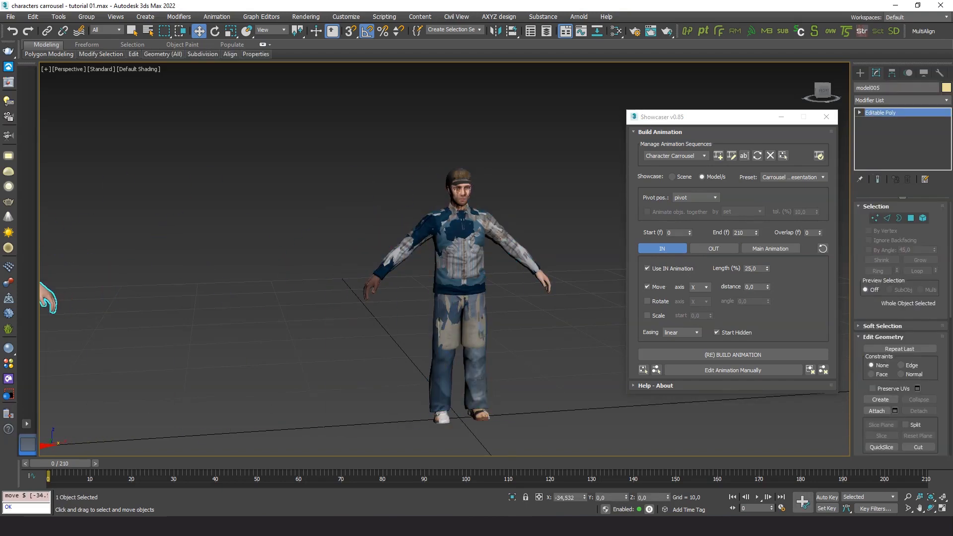
left_click_drag(20, 413, 514, 379)
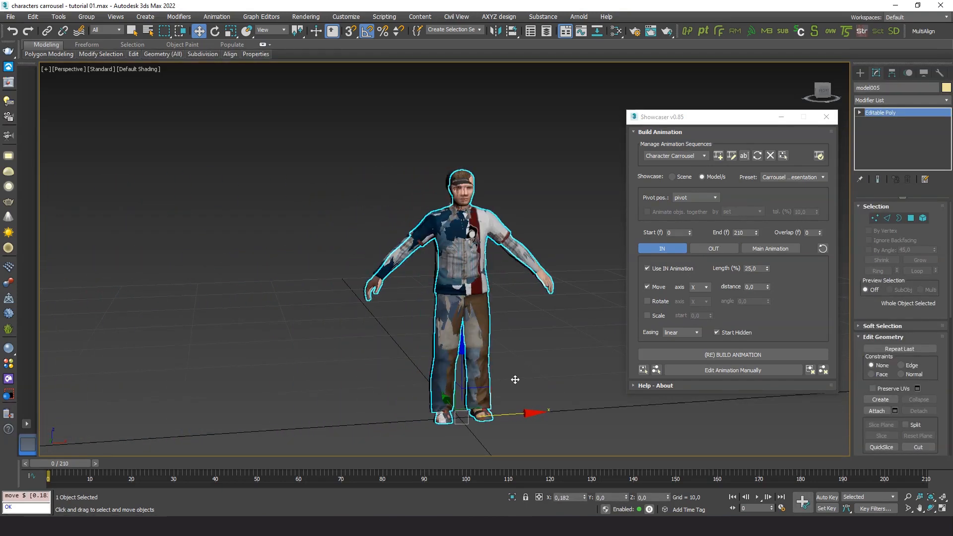
key("shift+a")
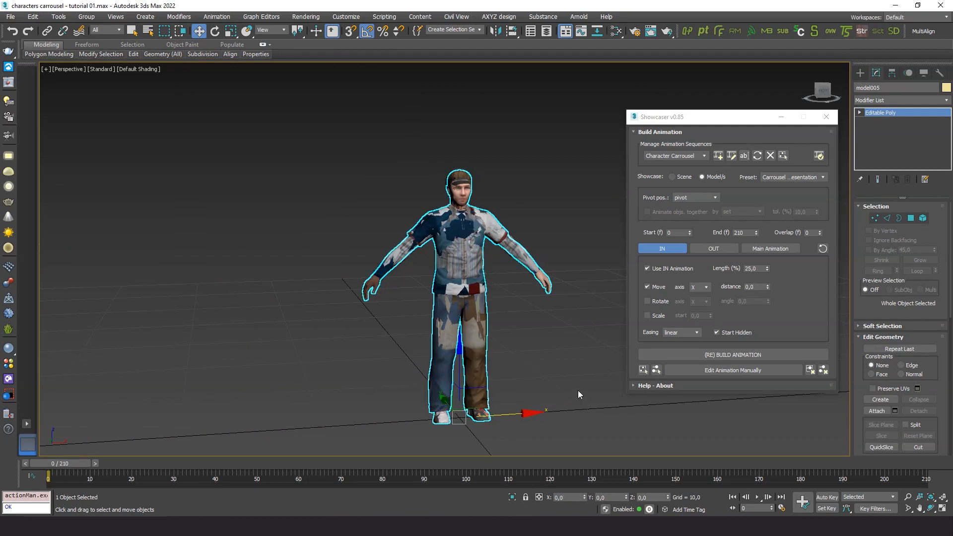
Step: Set the IN animation's move distance to 50 and deselect the character
left_click(761, 286)
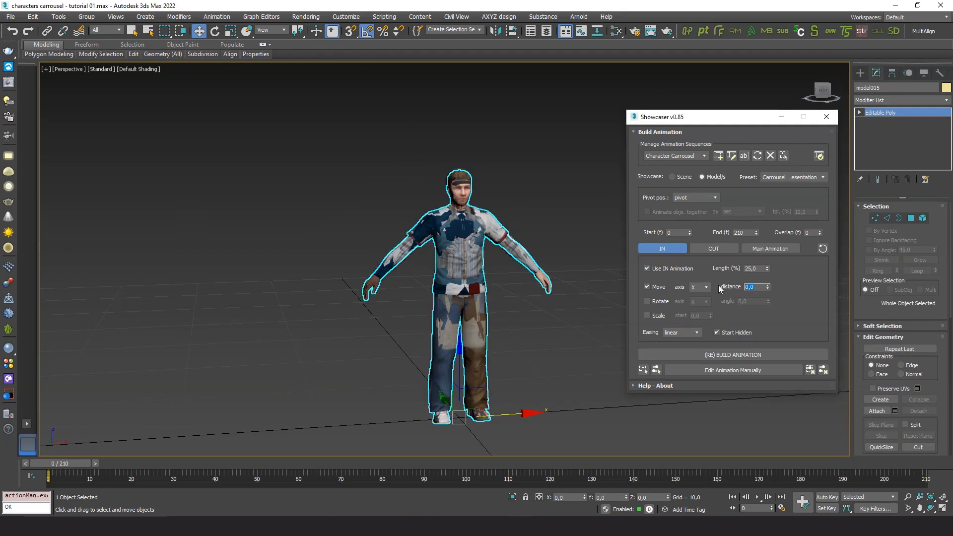
type("50")
key("Return")
left_click(600, 338)
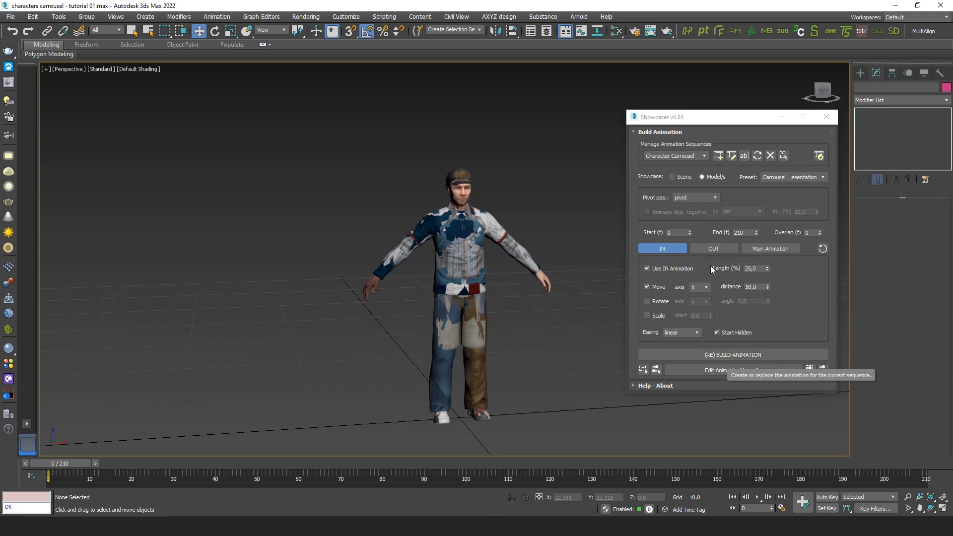
Step: Enable Move along the X axis for the OUT animation with a distance of 50
left_click(726, 247)
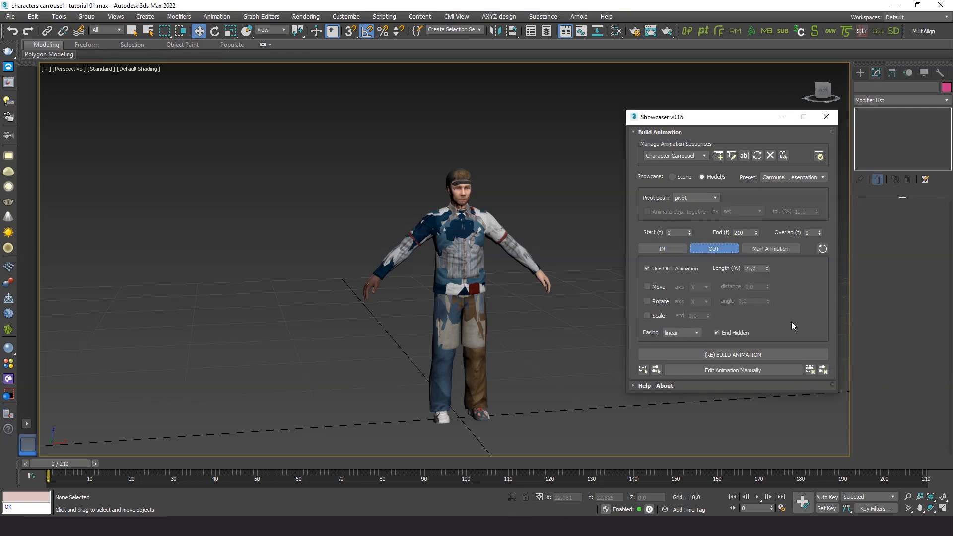
left_click(650, 288)
double_click(752, 288)
left_click(797, 277)
Step: Build the sequence animation, minimize Showcaser, and play the result in the viewport before stopping playback
left_click(725, 354)
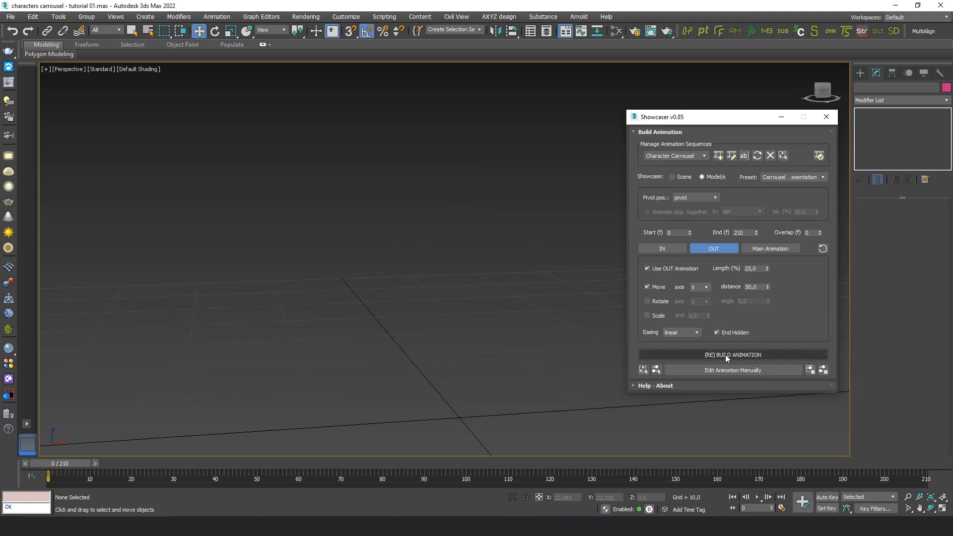
left_click(781, 118)
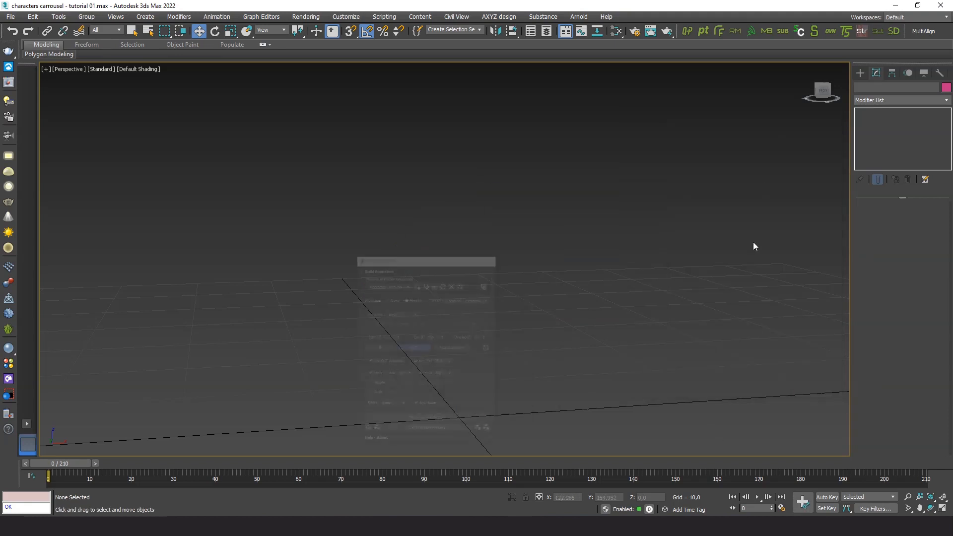
left_click(757, 497)
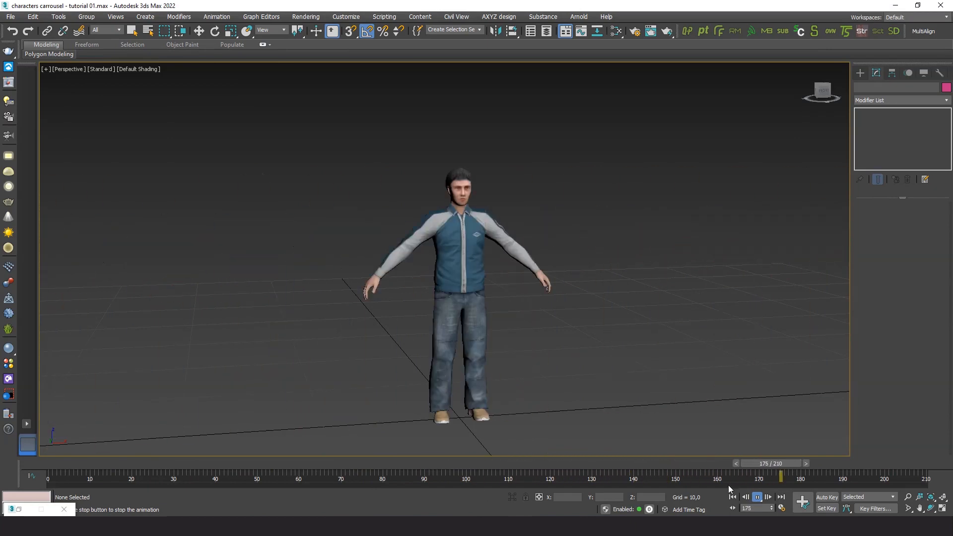
left_click(758, 499)
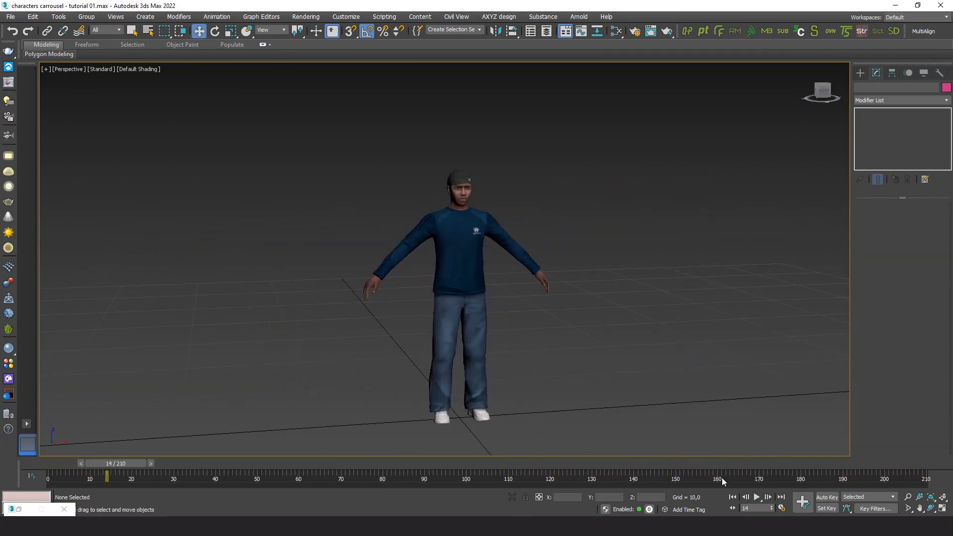
Step: Return to frame 0, set the sequence's overlap to 10 frames and rebuild the animation, replacing the existing one
left_click_drag(111, 466, 32, 454)
key("w")
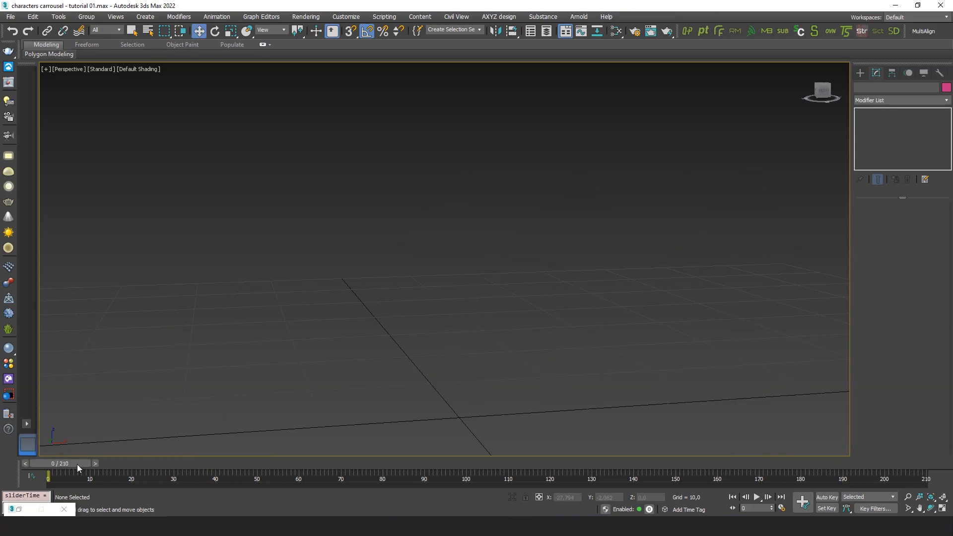
left_click(21, 514)
left_click(812, 234)
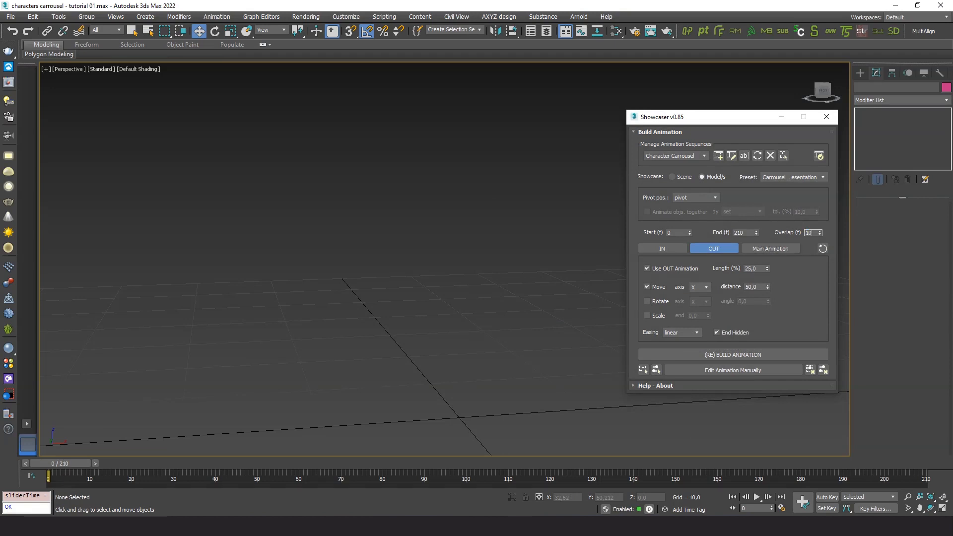
left_click(727, 353)
left_click(467, 275)
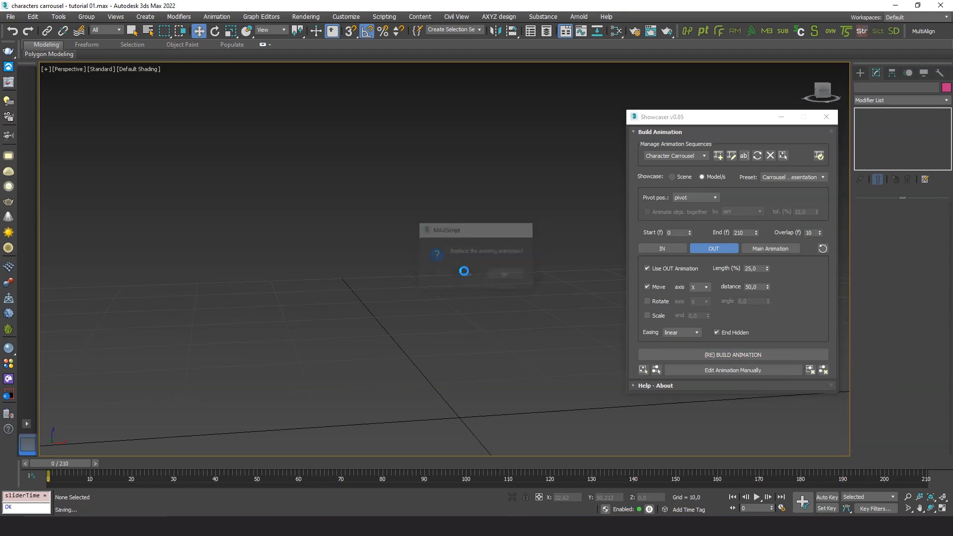
Step: Minimize Showcaser, play the rebuilt animation in the perspective view and rewind to frame 0
left_click(781, 118)
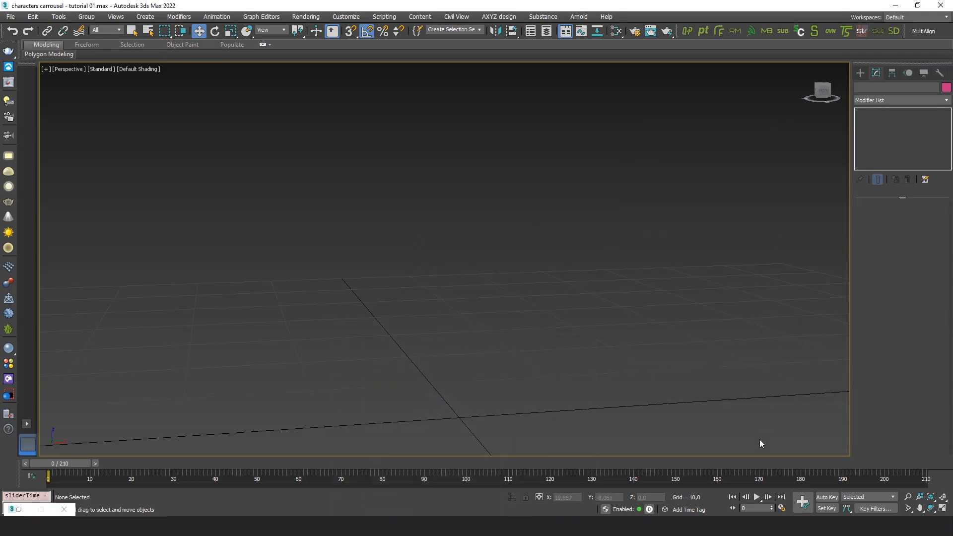
left_click(757, 497)
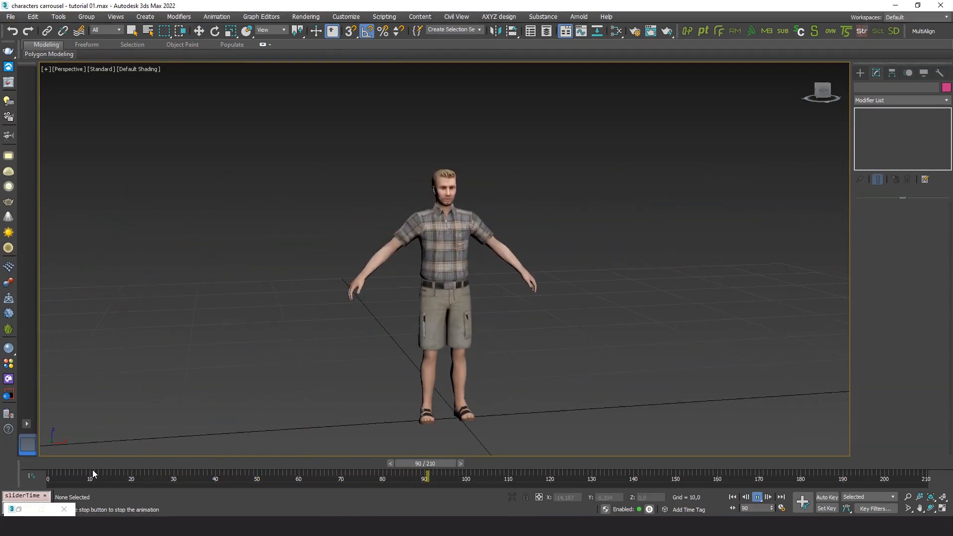
left_click_drag(84, 463, 2, 467)
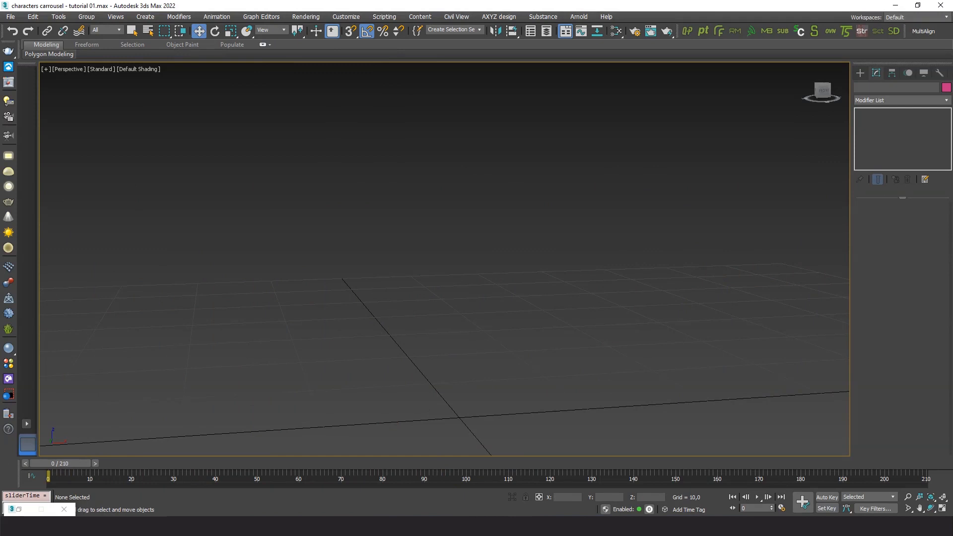
Step: Restore Showcaser, switch the viewport to PhysCamera001 and display its safe frame
left_click(19, 509)
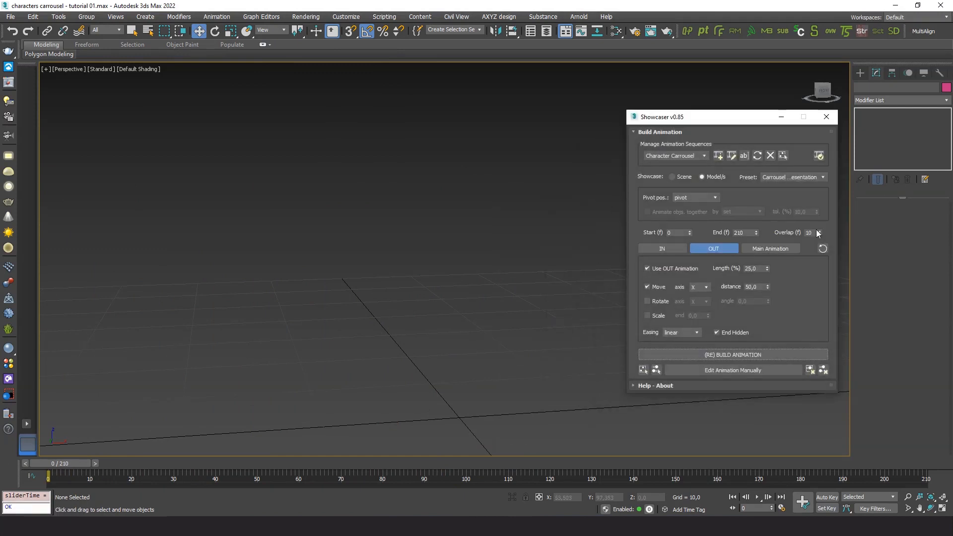
left_click(489, 324)
key("c")
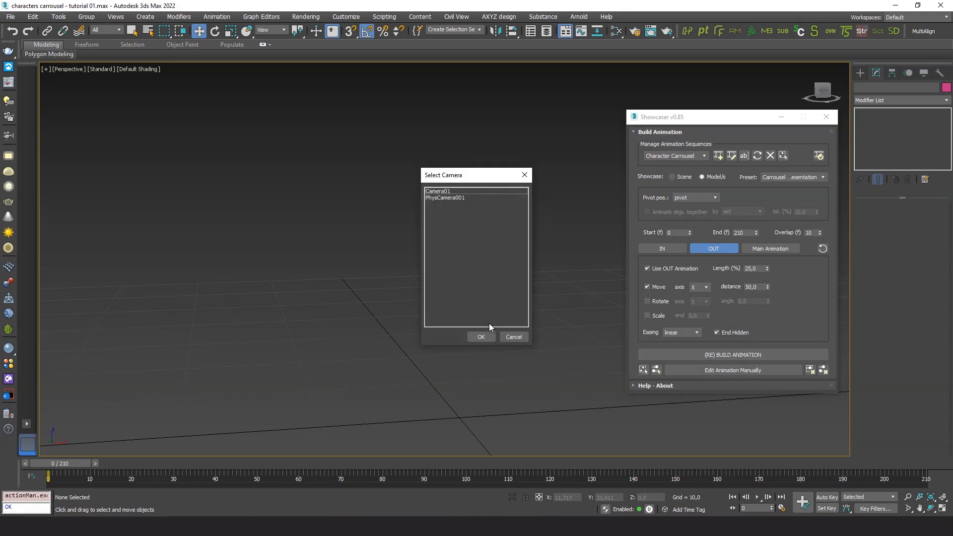
double_click(452, 198)
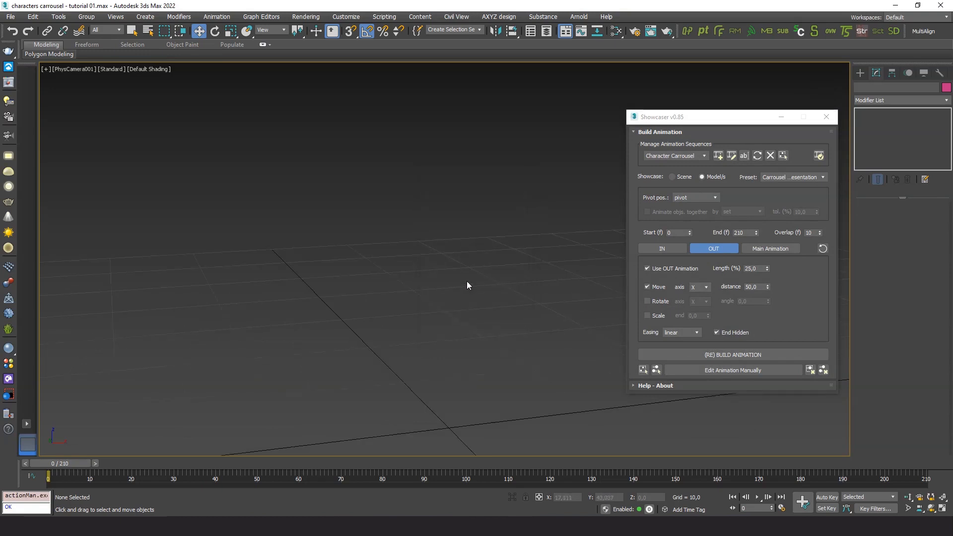
key("shift+f")
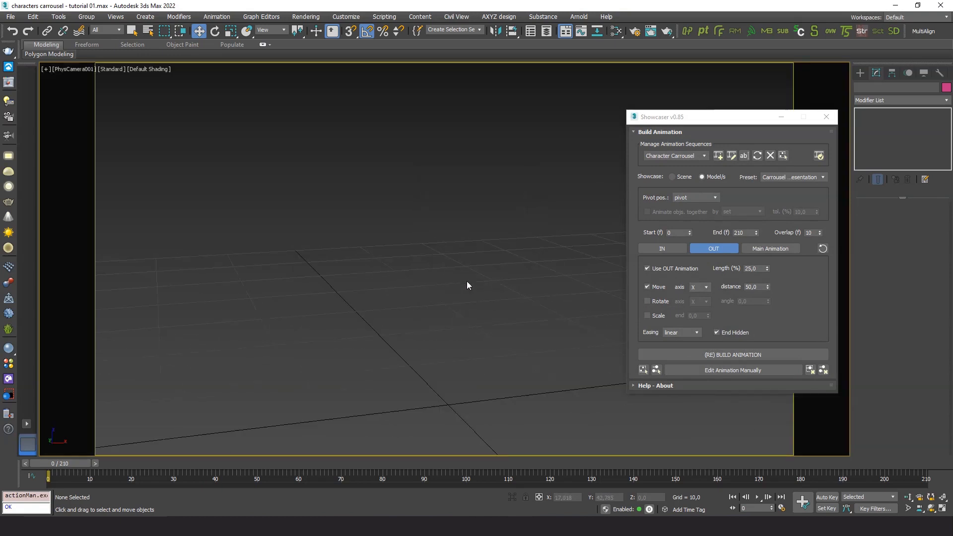
Step: Play the animation through the camera, stop it, and scrub to frame 46 with Showcaser minimized to examine the character changeover
left_click(757, 498)
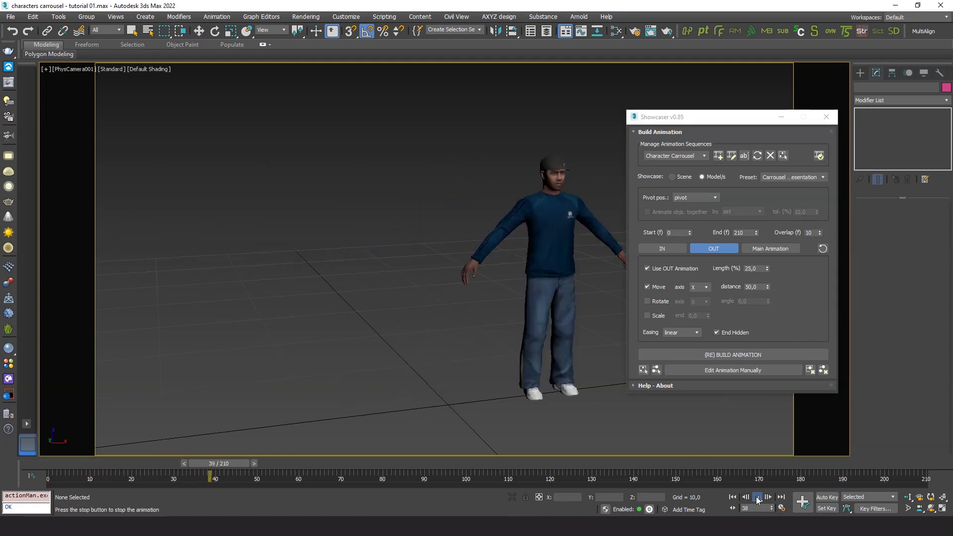
left_click(757, 498)
left_click_drag(296, 465, 250, 453)
left_click(781, 116)
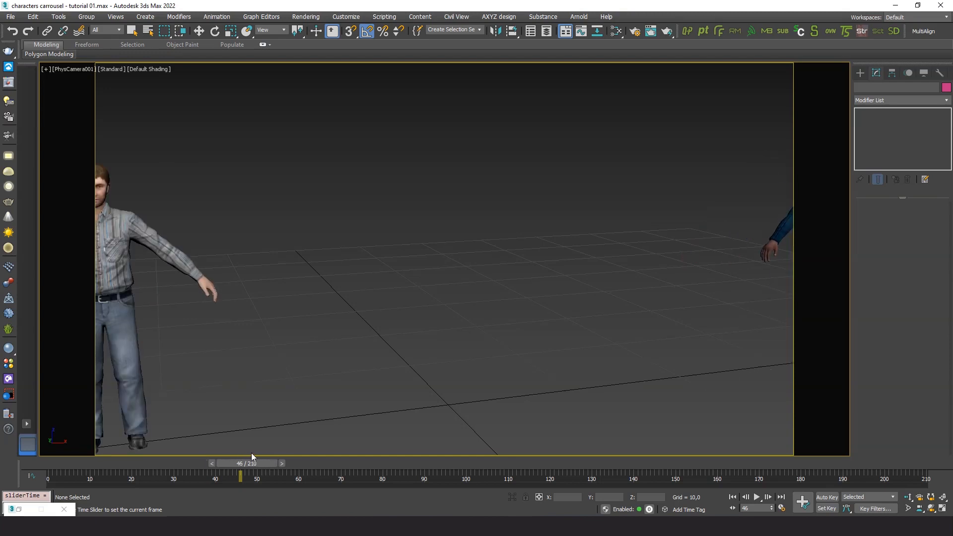
key("w")
Step: Restore Showcaser, set the overlap to 15 frames and rebuild the animation over the existing one
left_click(19, 509)
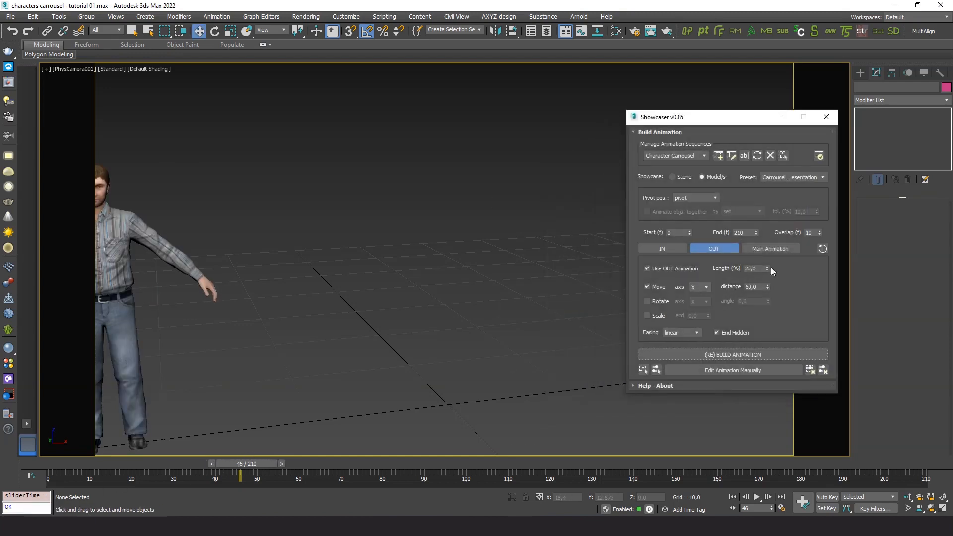
left_click(813, 233)
type("15")
key("Return")
left_click(735, 353)
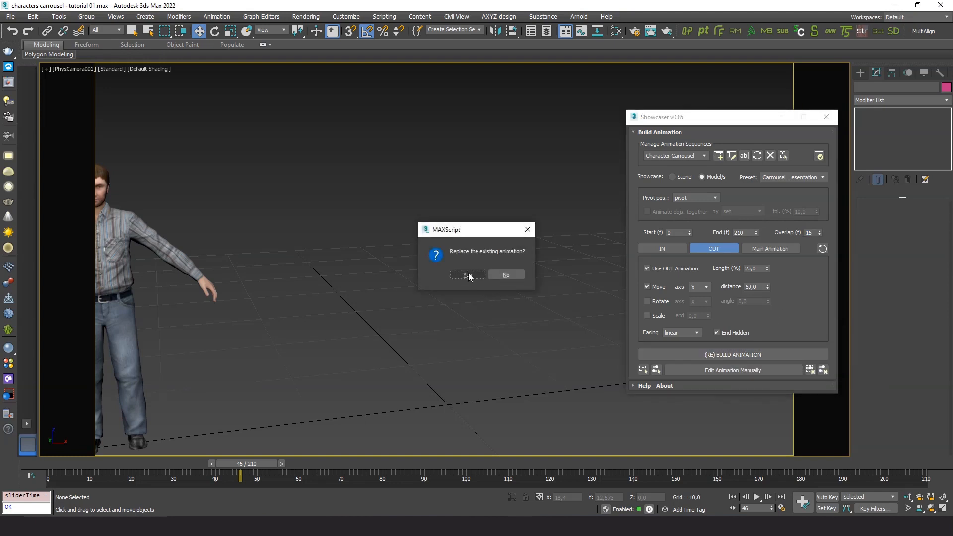
left_click(467, 273)
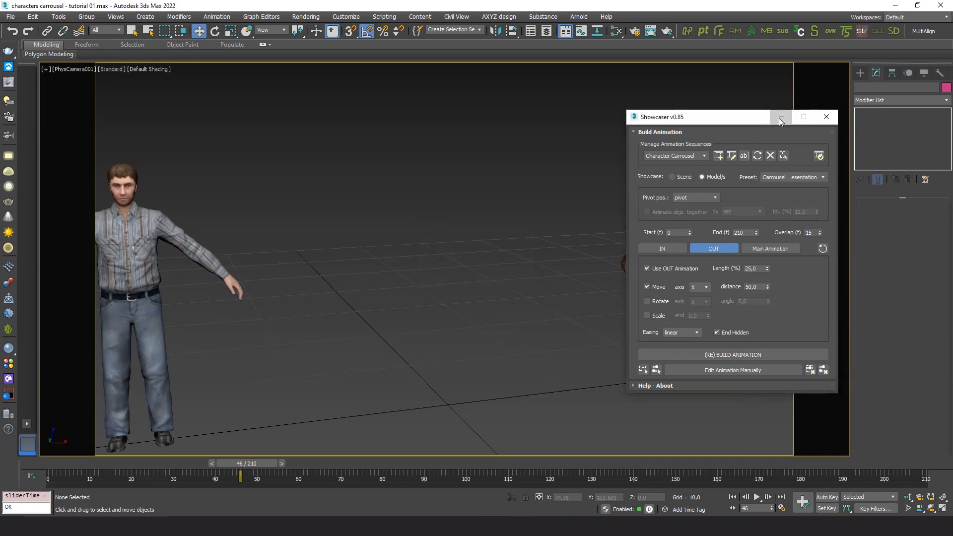
Step: Minimize Showcaser, play the 15-frame overlap version from the first frame and scrub to the last frame
left_click(781, 117)
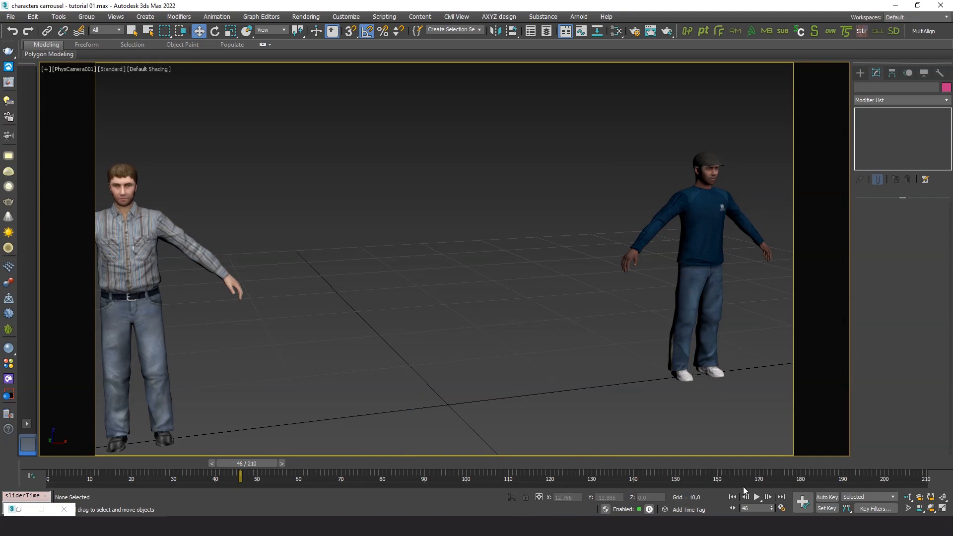
left_click(733, 498)
left_click(757, 497)
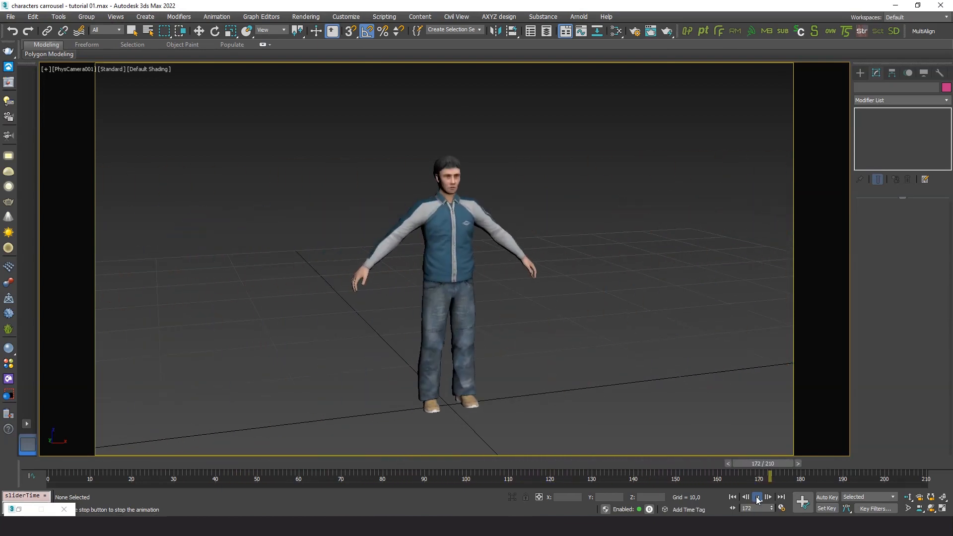
left_click_drag(332, 464, 928, 462)
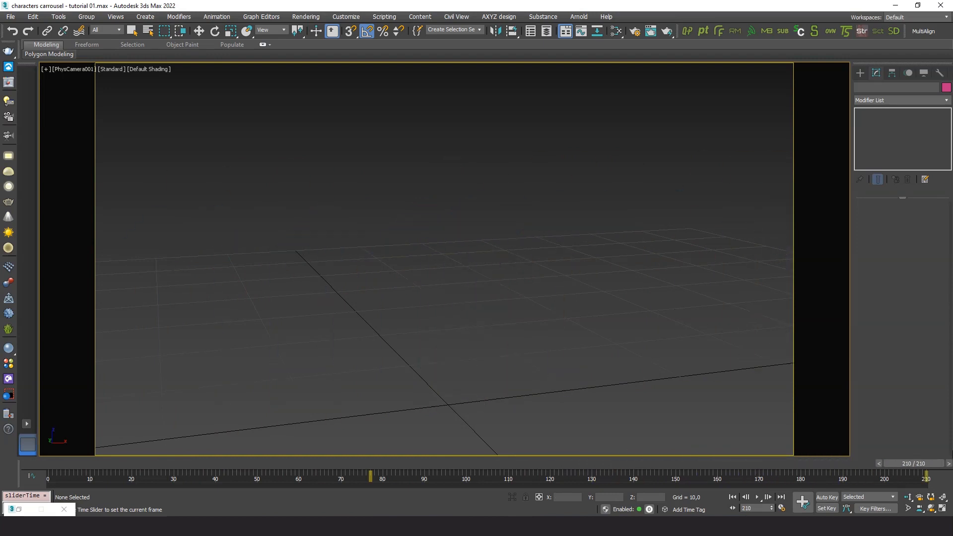
key("w")
Step: Restore Showcaser and set the IN animation's easing to ease out
left_click(19, 510)
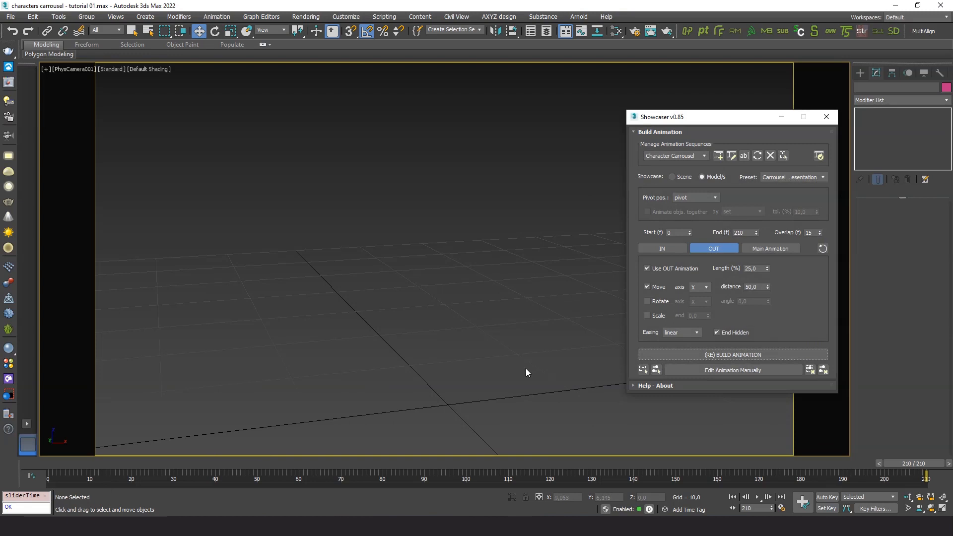
left_click(677, 249)
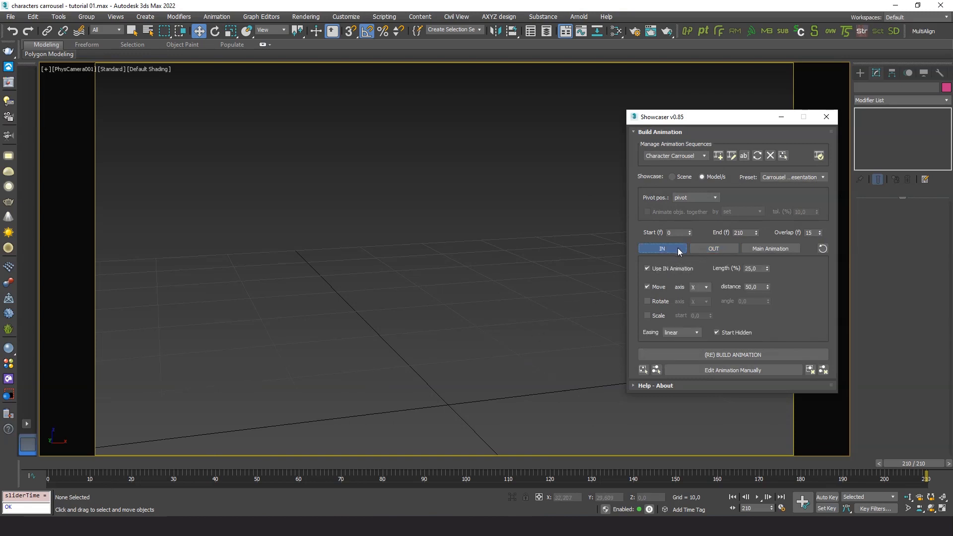
left_click(697, 333)
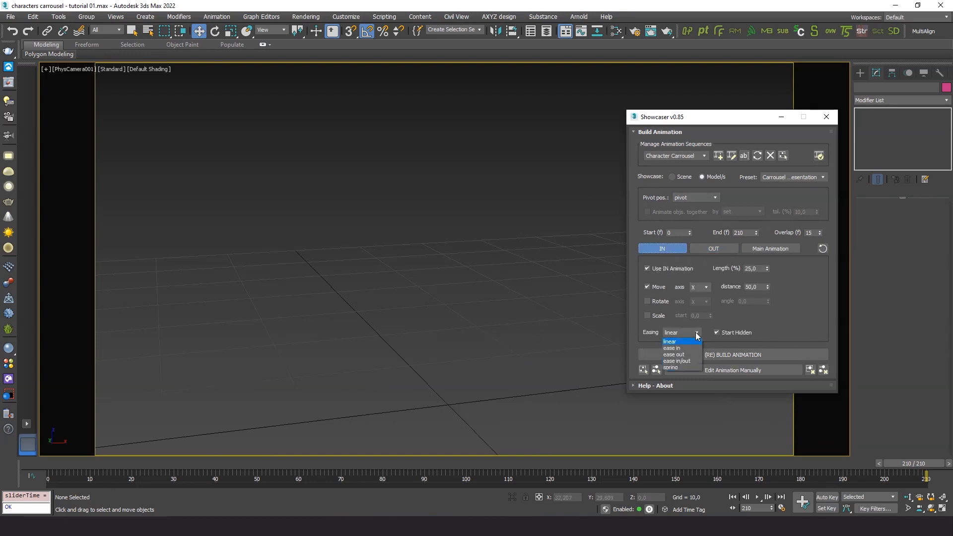
left_click(676, 354)
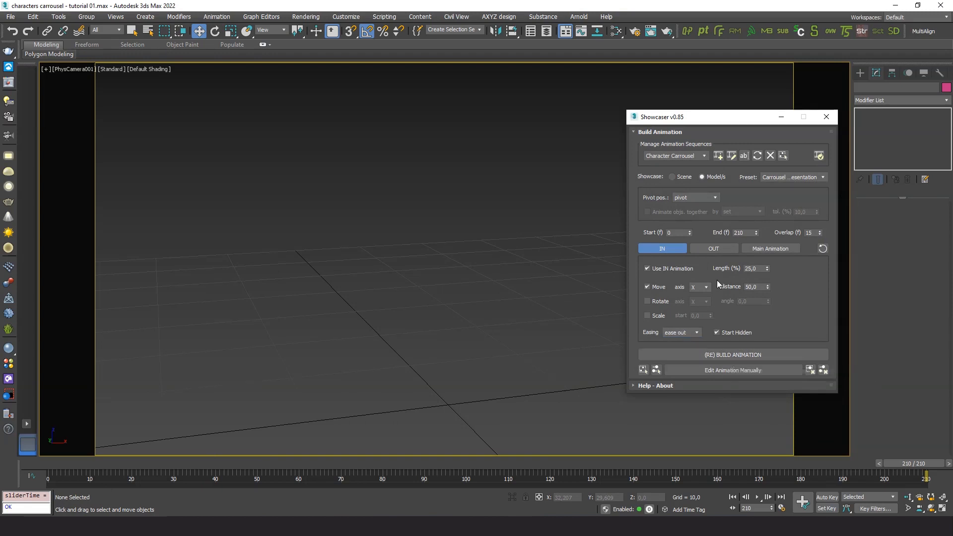
Step: Set the OUT animation's easing to ease in and rebuild the animation, replacing the existing one
left_click(718, 249)
left_click(700, 333)
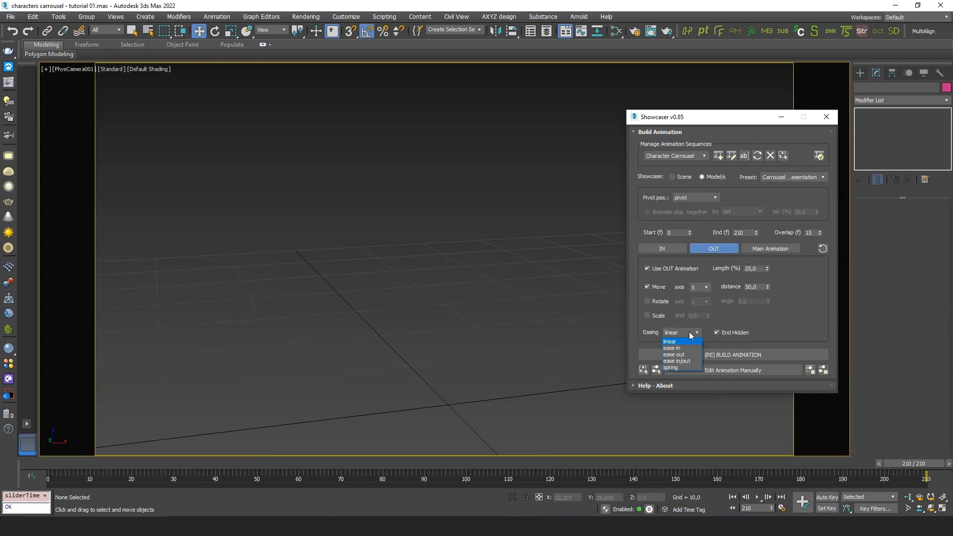
left_click(674, 350)
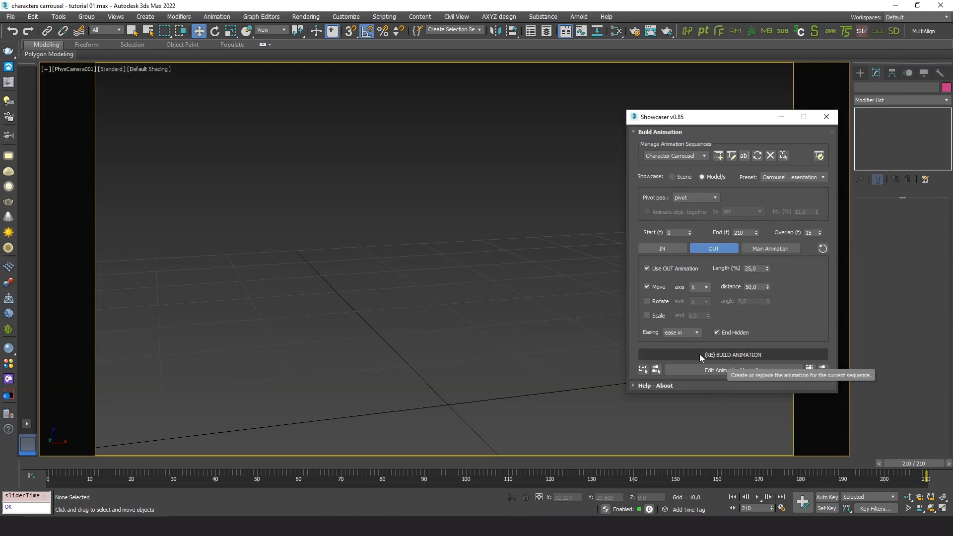
left_click(699, 353)
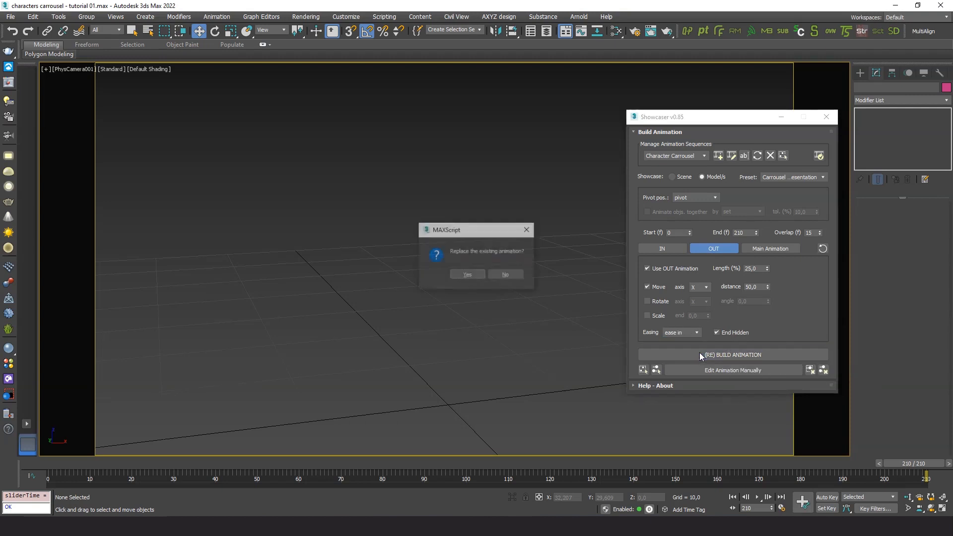
left_click(467, 274)
Step: Minimize Showcaser, play the eased animation from the first frame, stop it and scrub to frame 85
left_click(781, 116)
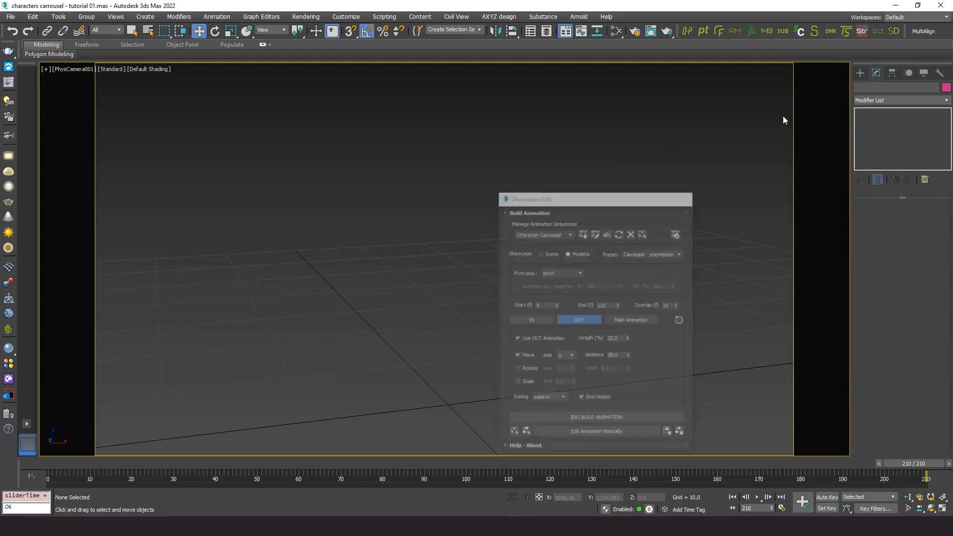
left_click(733, 497)
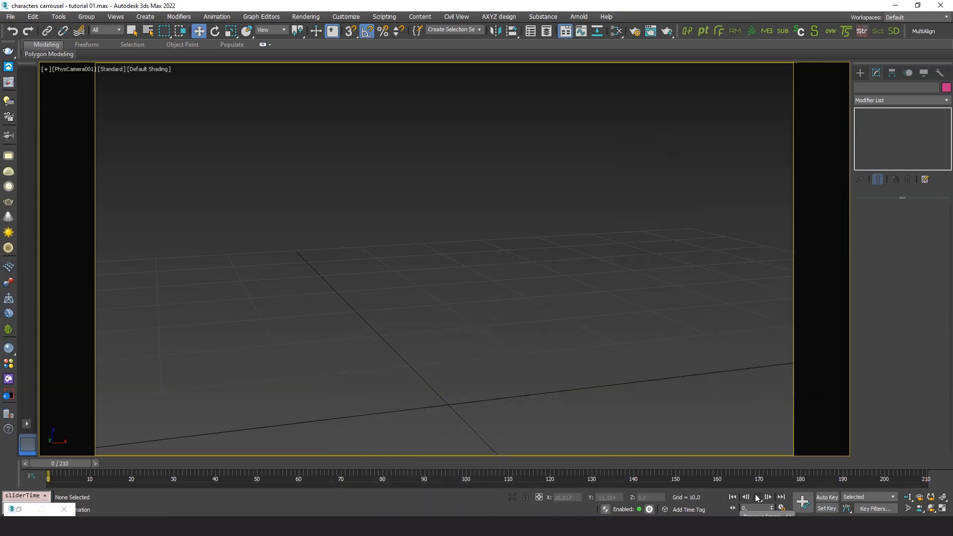
left_click(757, 497)
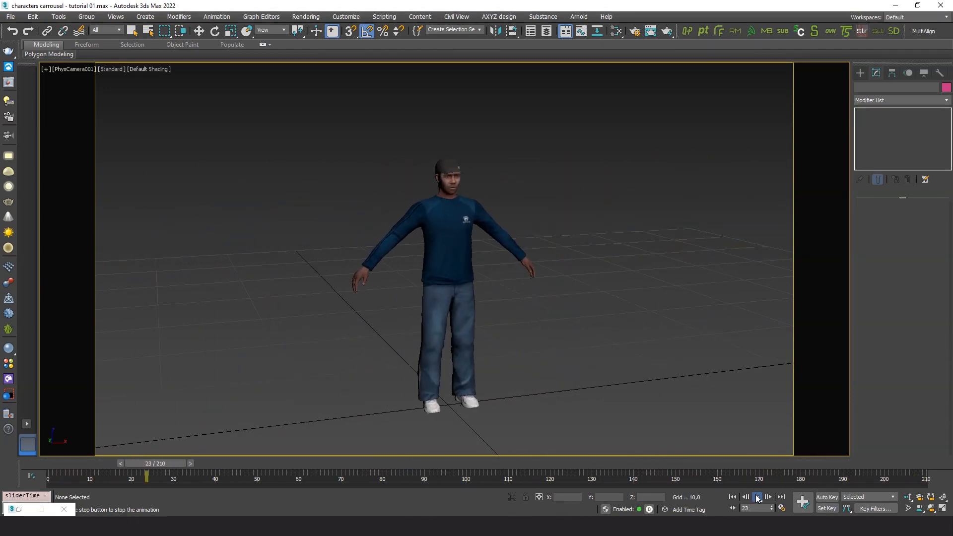
left_click(756, 498)
left_click_drag(317, 463, 380, 452)
Step: Restore Showcaser, reduce the overlap to 10 frames and rebuild the eased animation, replacing the existing one
left_click(19, 510)
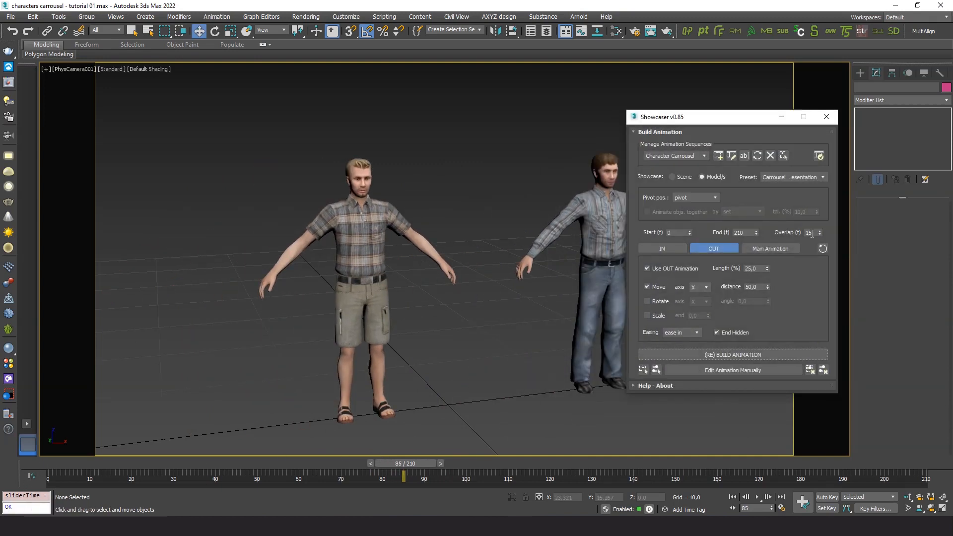
double_click(810, 232)
type("1")
left_click(716, 355)
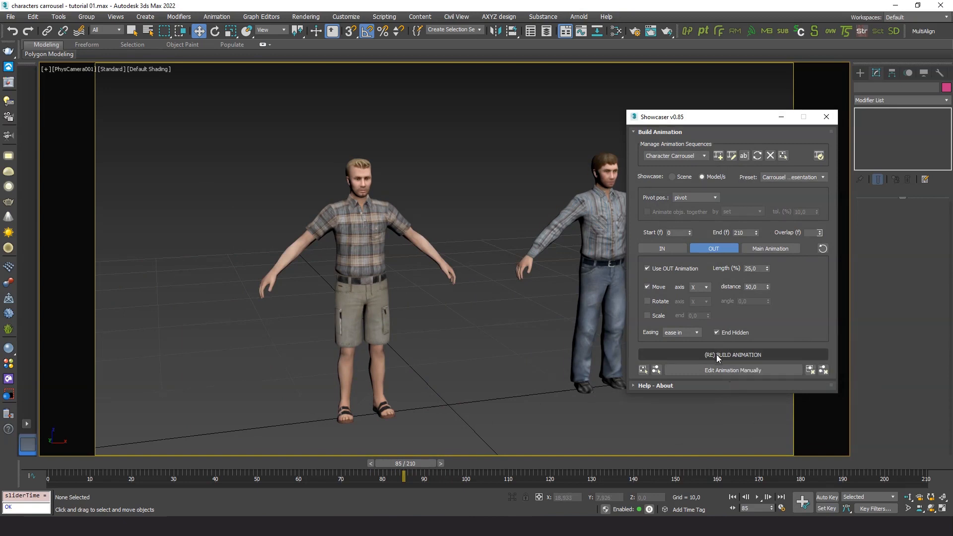
left_click(467, 274)
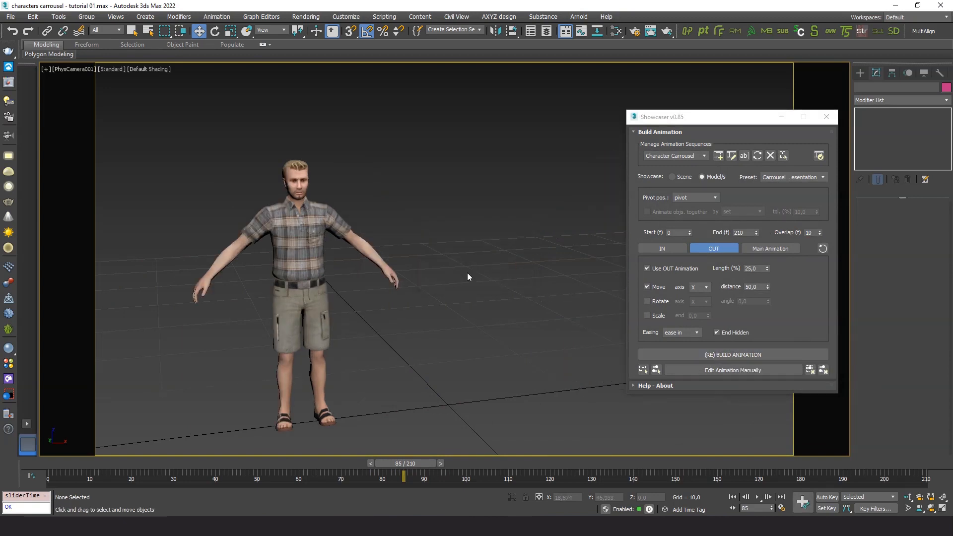
Step: Minimize Showcaser, rewind to frame 0, play the animation through the camera and stop at frame 155
left_click(781, 117)
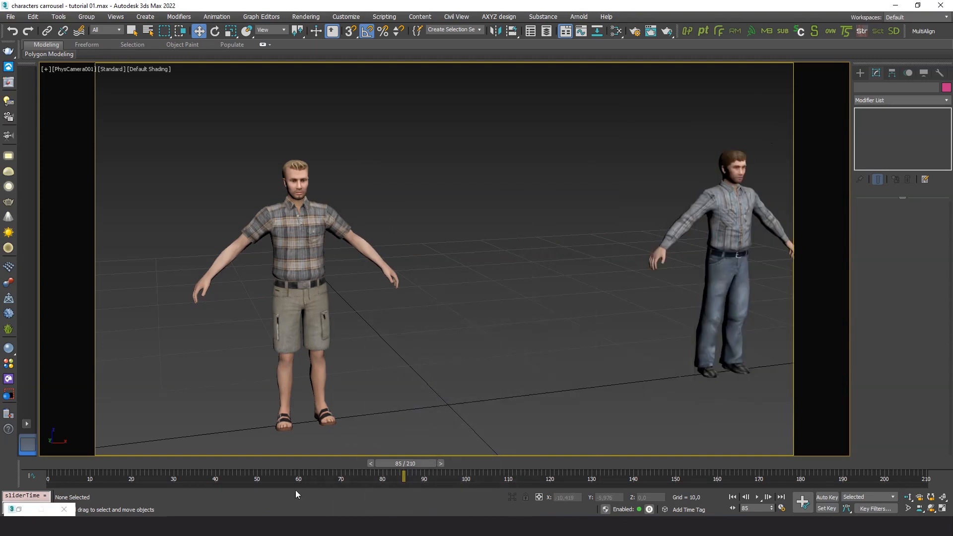
left_click_drag(411, 460, 36, 464)
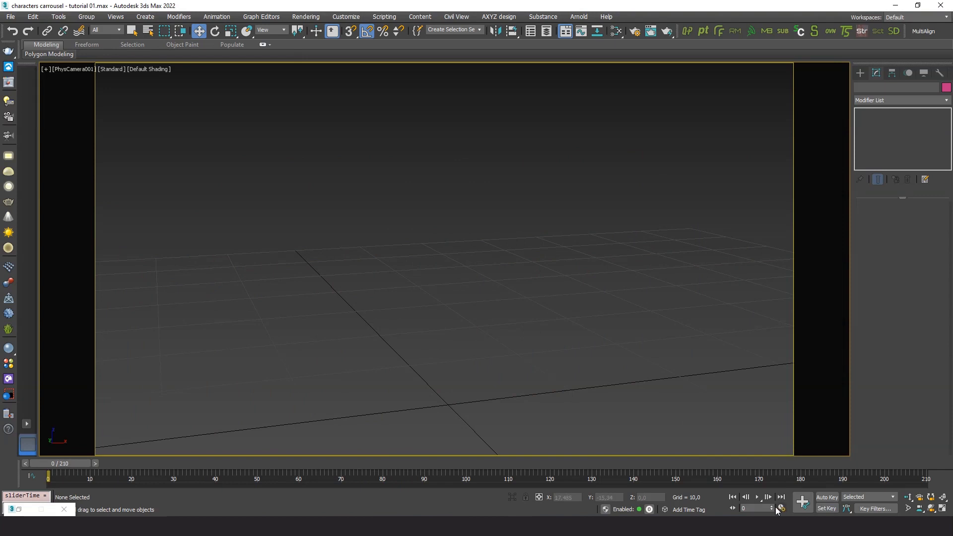
left_click(757, 497)
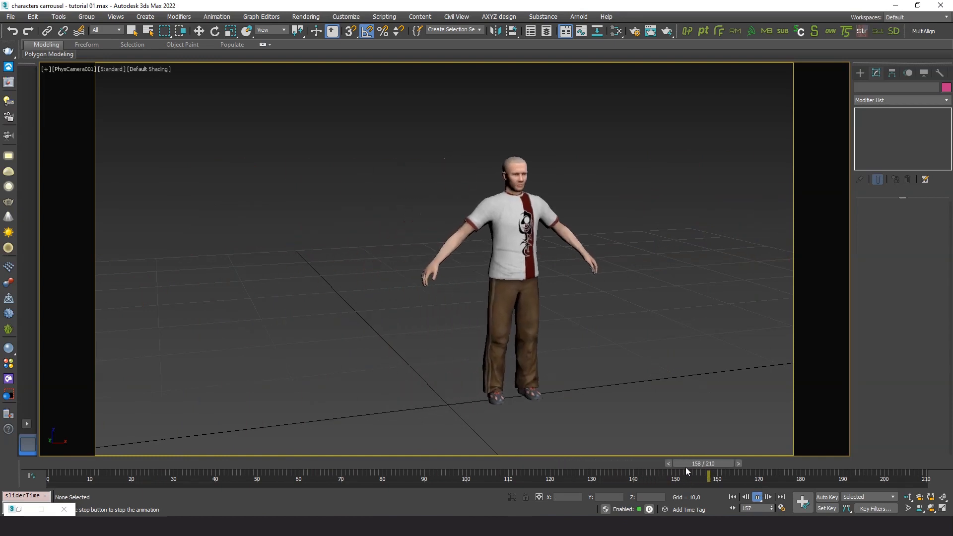
left_click(687, 464)
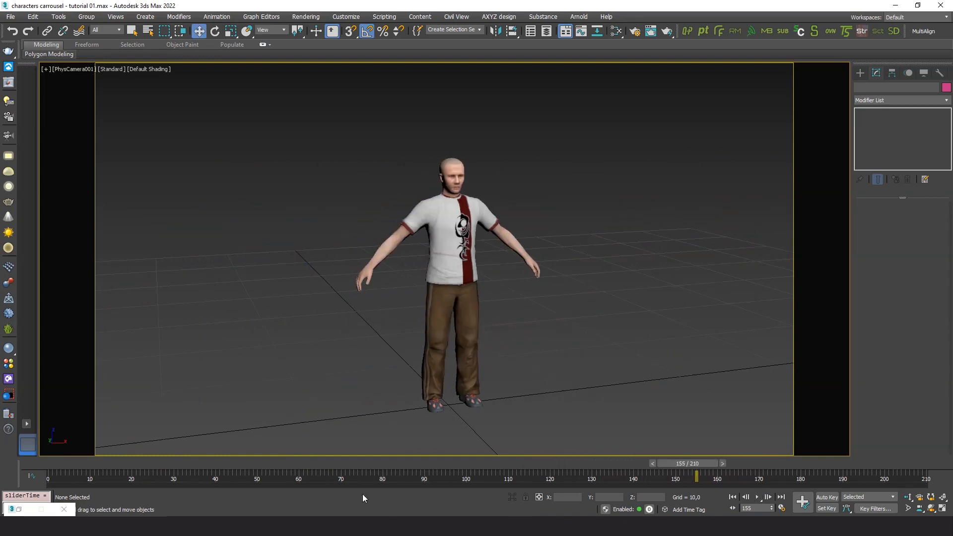
Step: Restore Showcaser, reduce the overlap to 8 frames and rebuild the animation, replacing the existing one
left_click(19, 509)
left_click(810, 233)
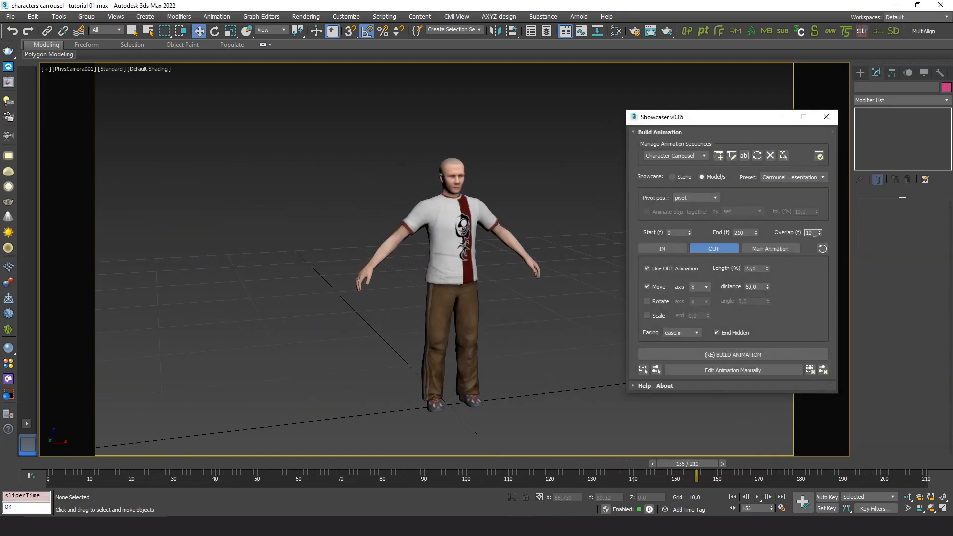
type("8")
left_click(743, 353)
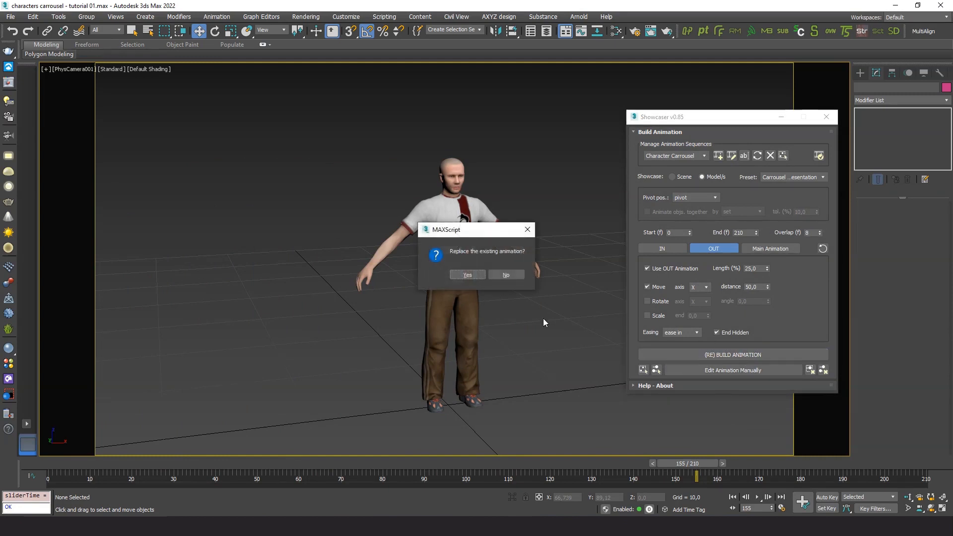
left_click(478, 277)
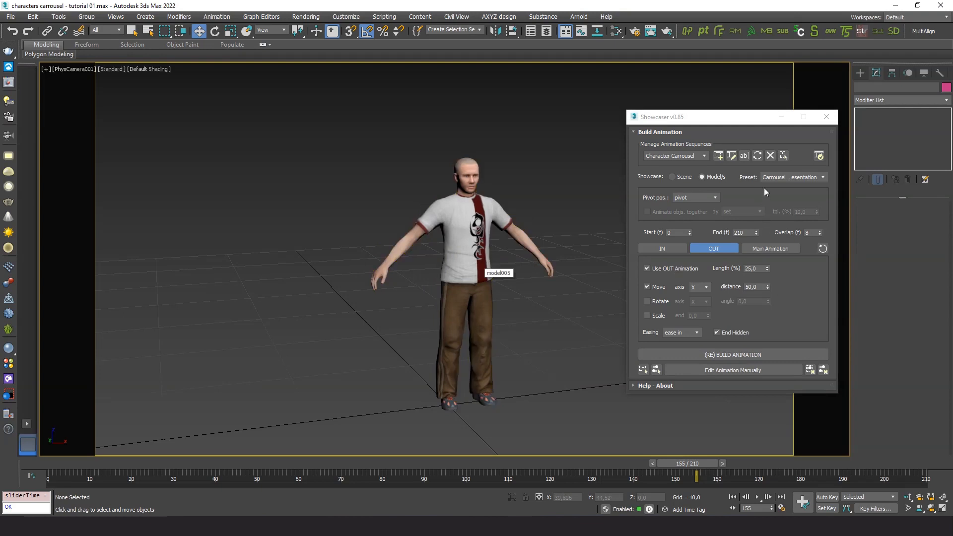
Step: Minimize Showcaser, play back the animation with the shorter overlap and scrub through the timeline to frame 173
left_click(779, 117)
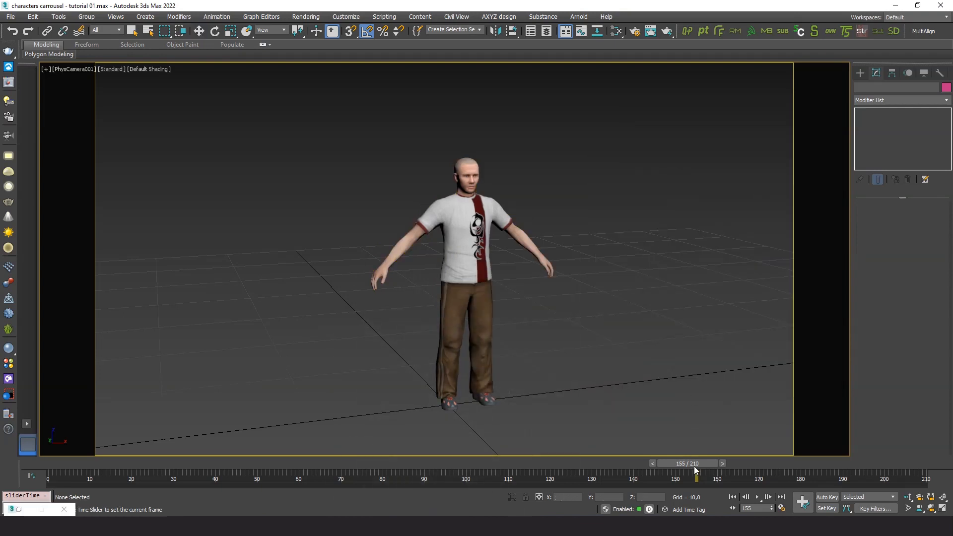
left_click_drag(694, 472, 594, 460)
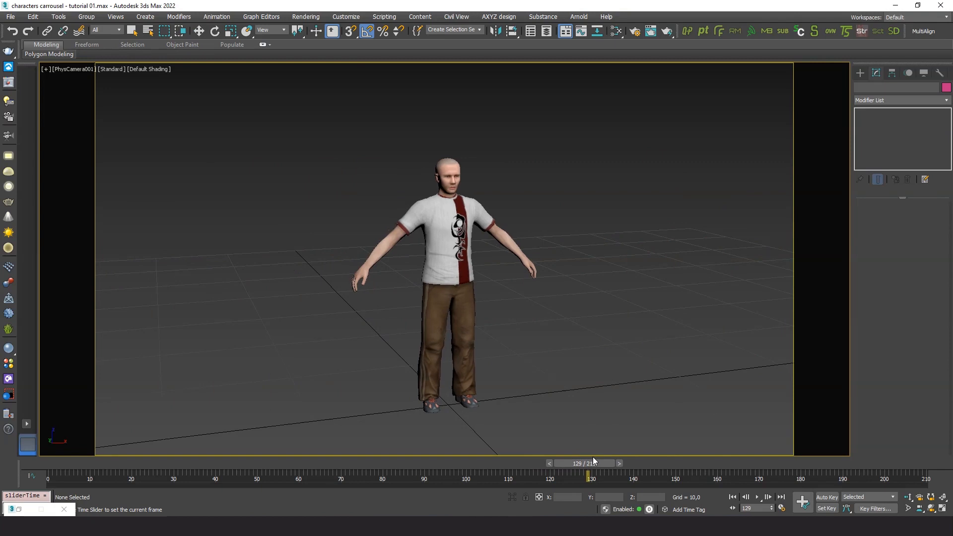
left_click(758, 496)
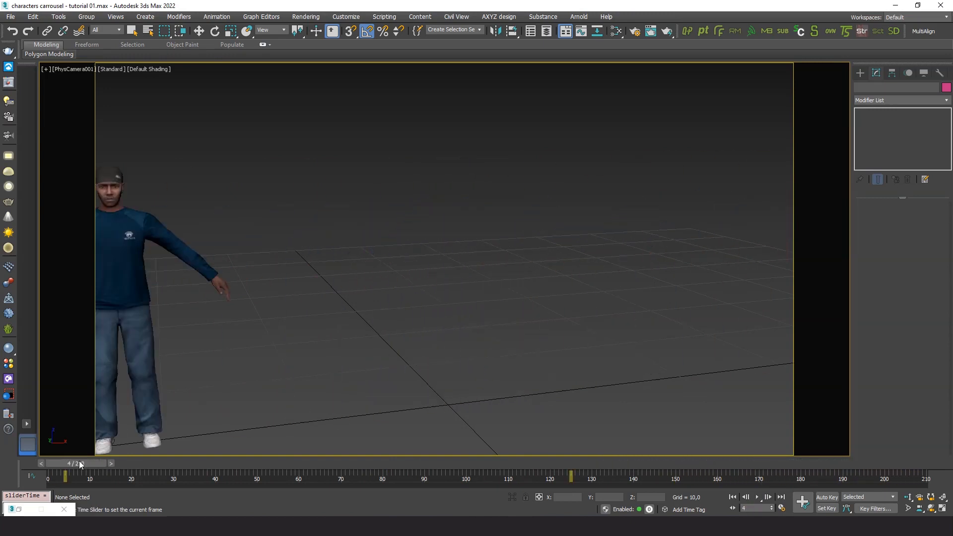
left_click_drag(81, 465, 772, 469)
key("w")
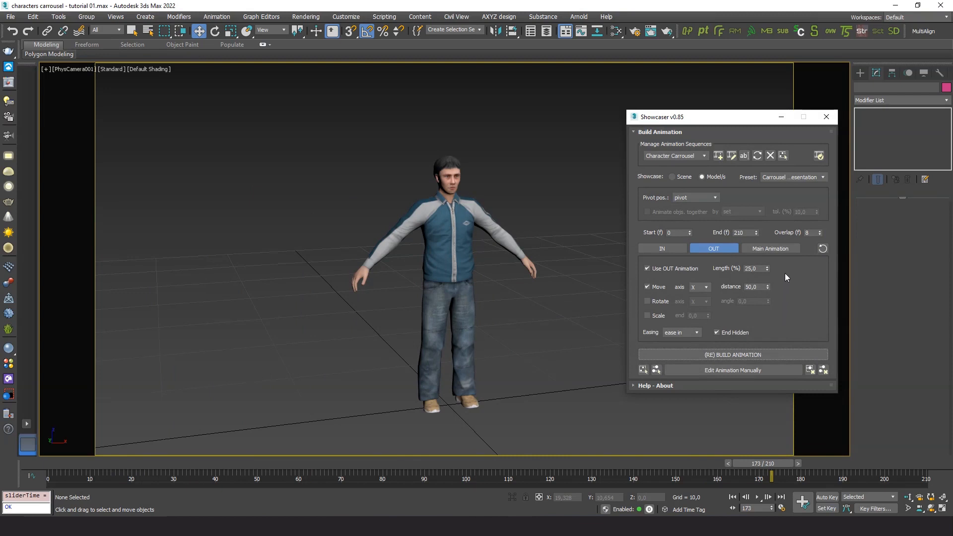
Step: Switch the main animation to Turntable Animation with the all the time timeframe and rebuild, replacing the existing animation
left_click(764, 249)
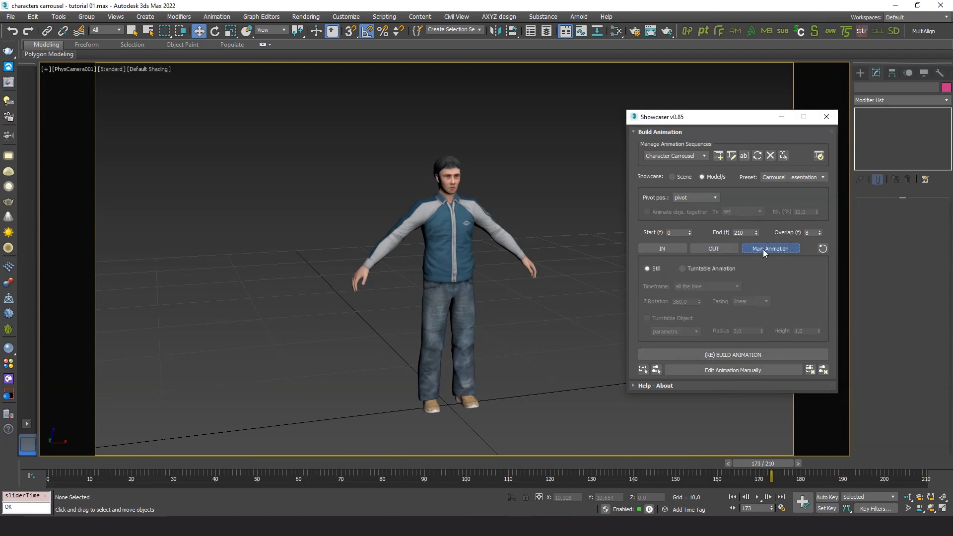
left_click(683, 269)
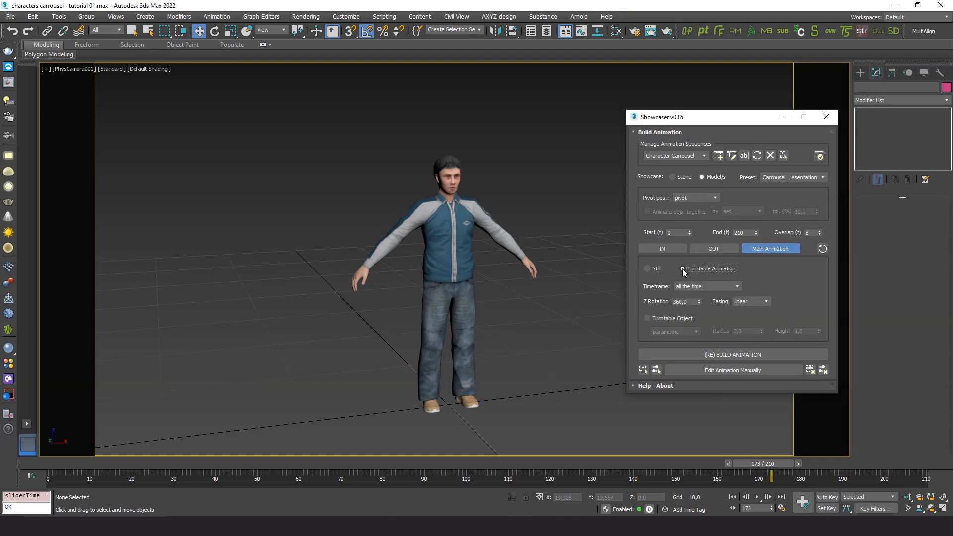
left_click(735, 287)
left_click(738, 354)
left_click(468, 275)
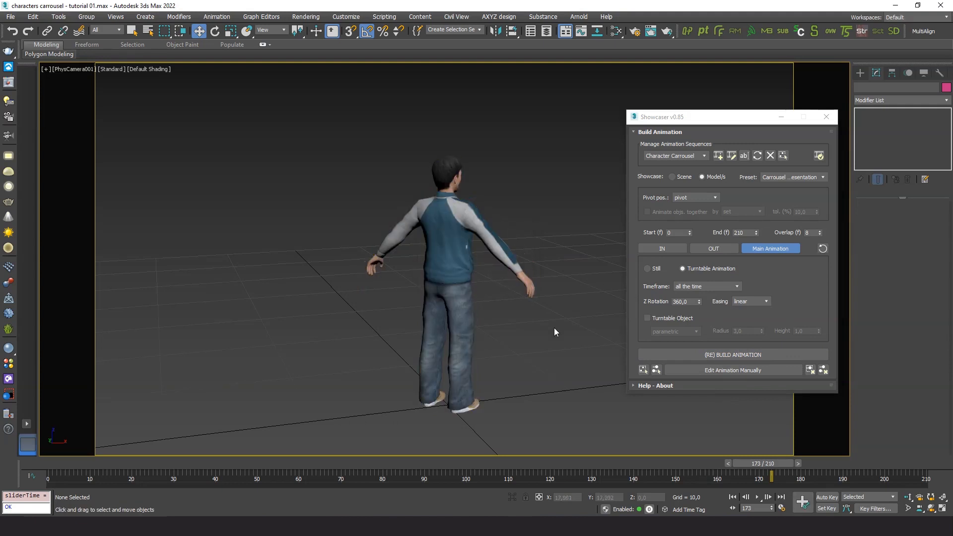
Step: Minimize Showcaser, play the turntable animation and scrub to frame 161 to check the characters' rotation
left_click(785, 120)
left_click(757, 497)
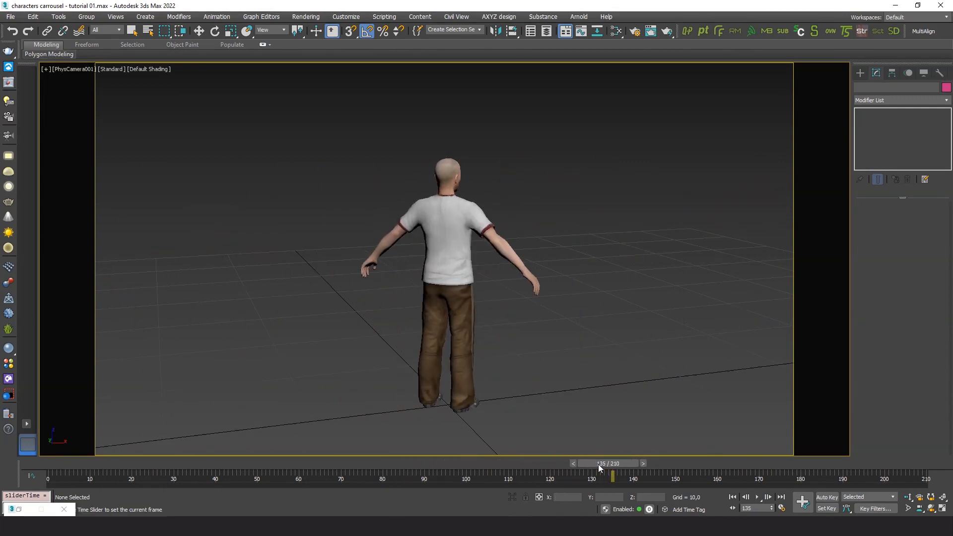
left_click_drag(598, 464, 721, 451)
key("w")
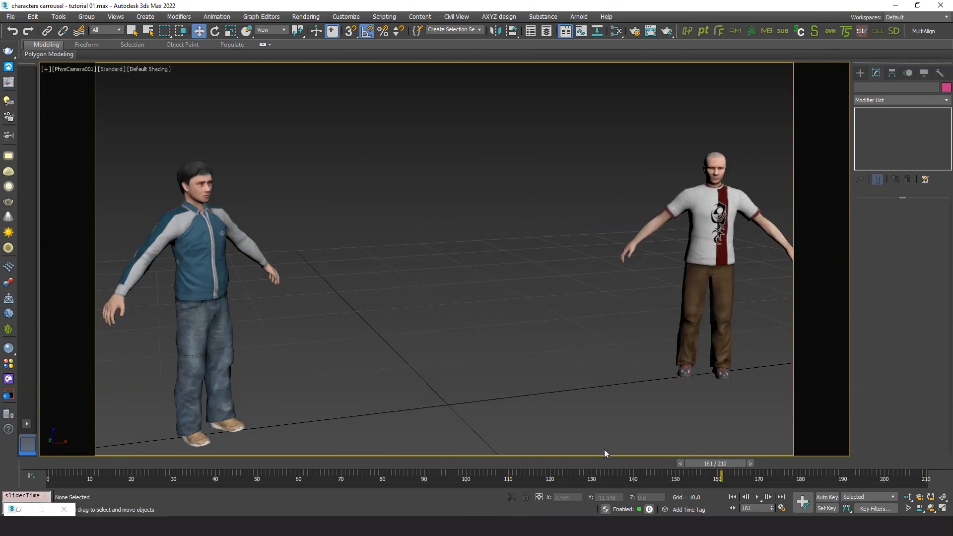
Step: Restore Showcaser, set the turntable's Z rotation to 30 and rebuild the animation, replacing the existing one
left_click(19, 510)
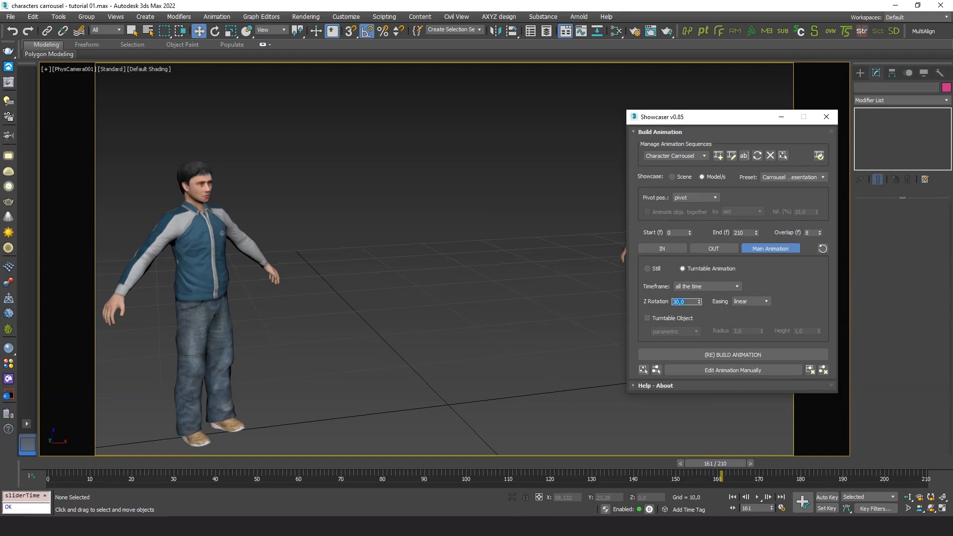
left_click(722, 356)
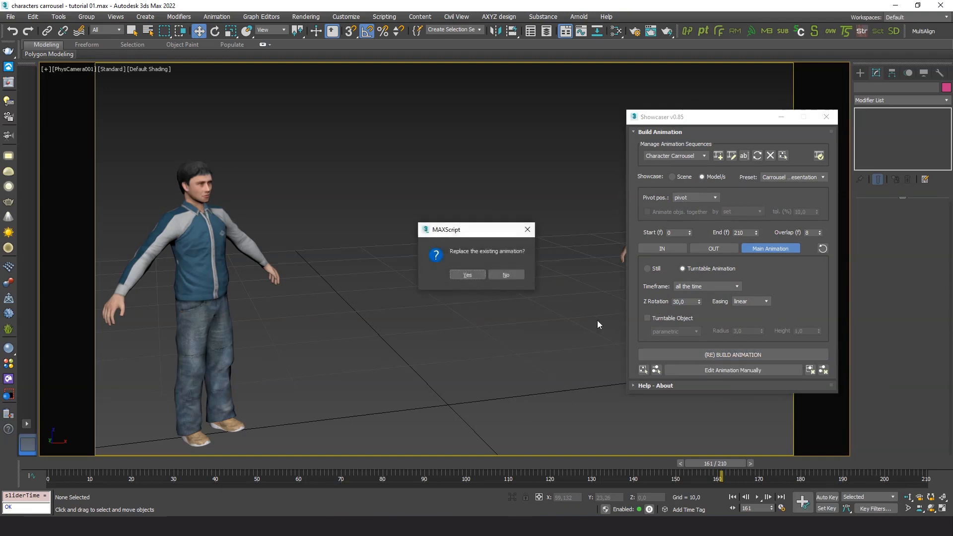
left_click(466, 275)
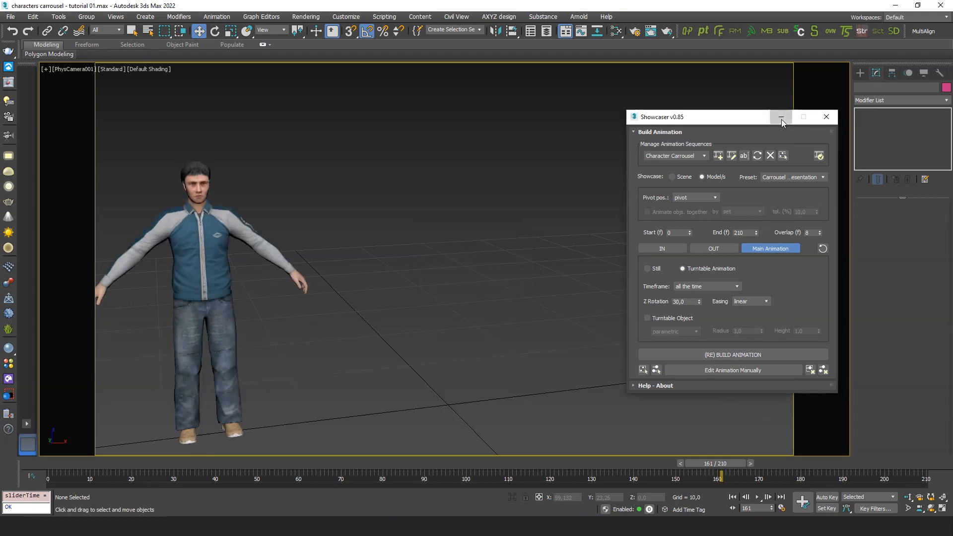
Step: Minimize Showcaser, play the reduced-rotation animation from the first frame and stop it at frame 135
left_click(781, 117)
left_click(732, 497)
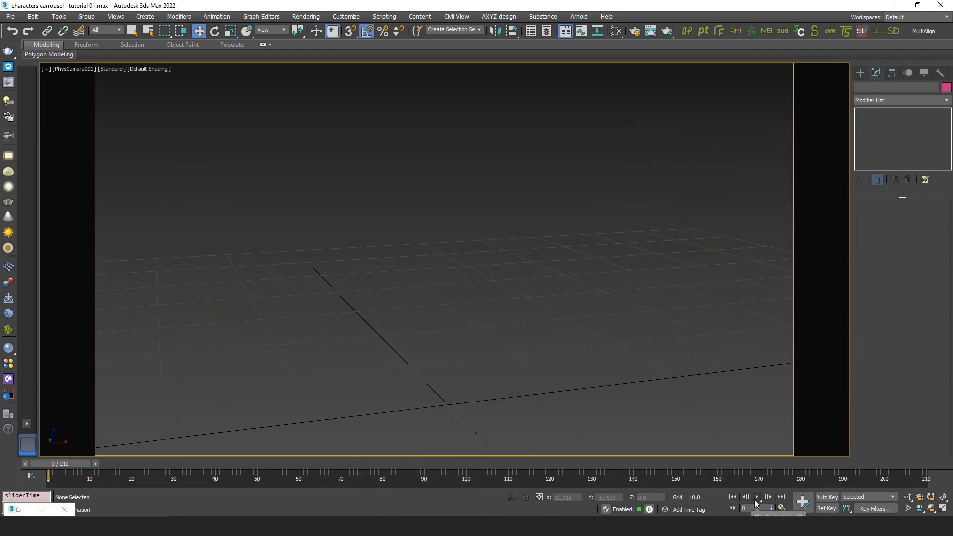
left_click(758, 498)
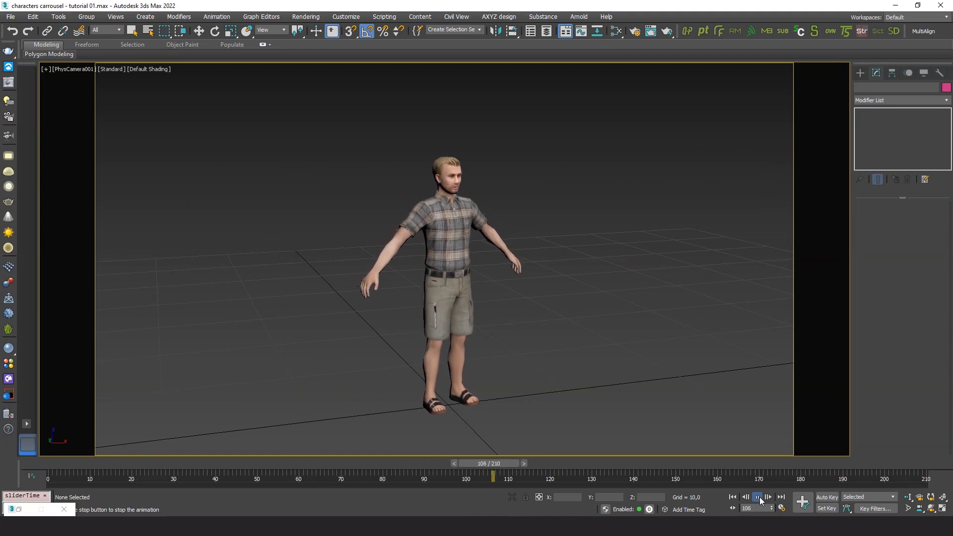
left_click(758, 497)
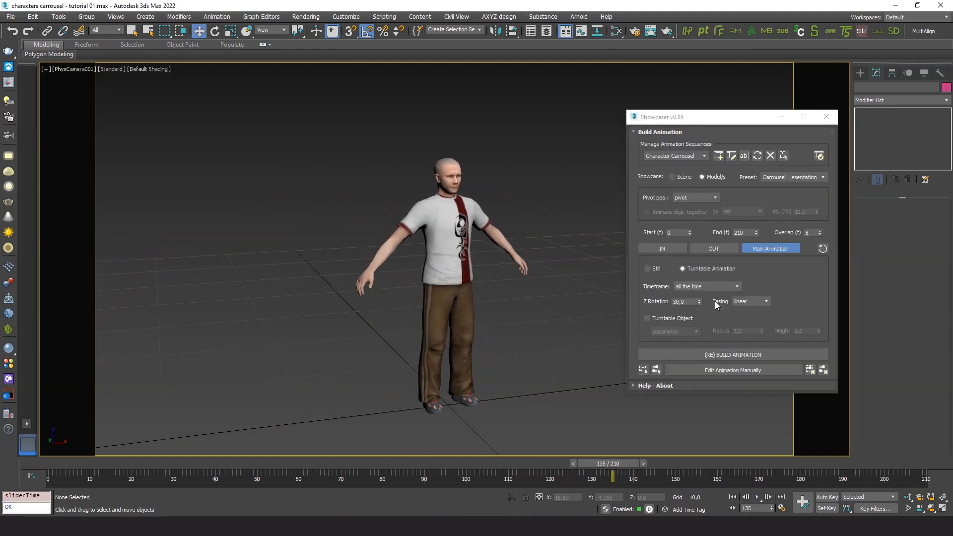
Step: Enable a parametric turntable object under the characters and rebuild the animation, replacing the existing one
left_click(648, 318)
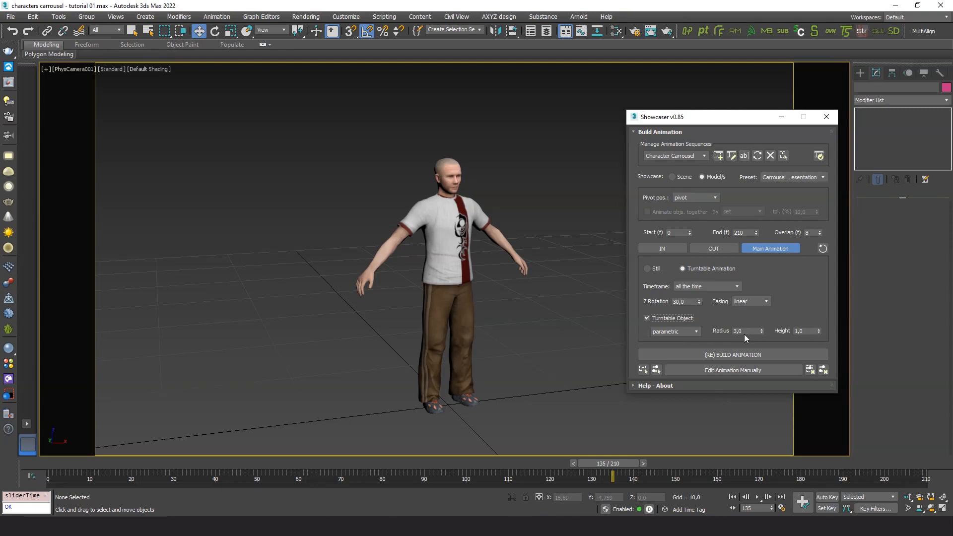
left_click(726, 355)
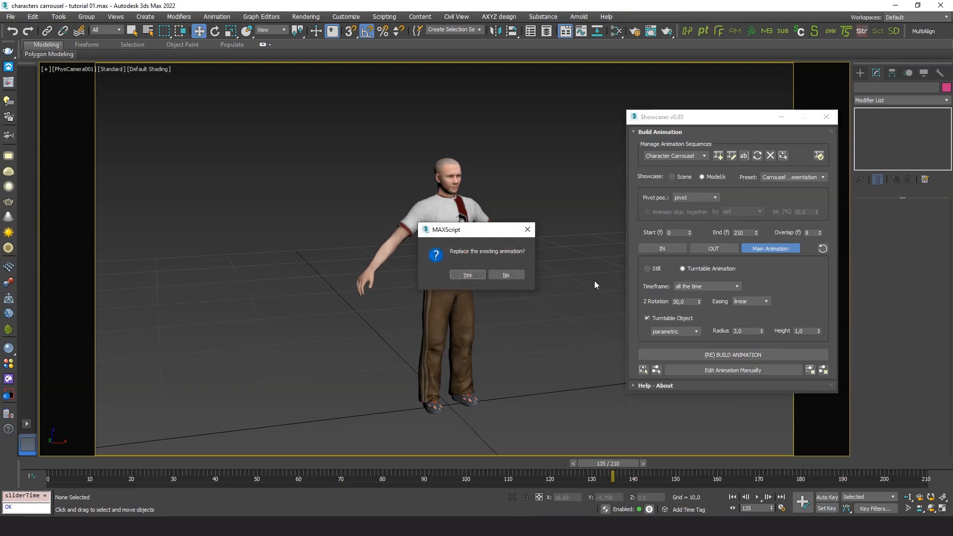
left_click(468, 276)
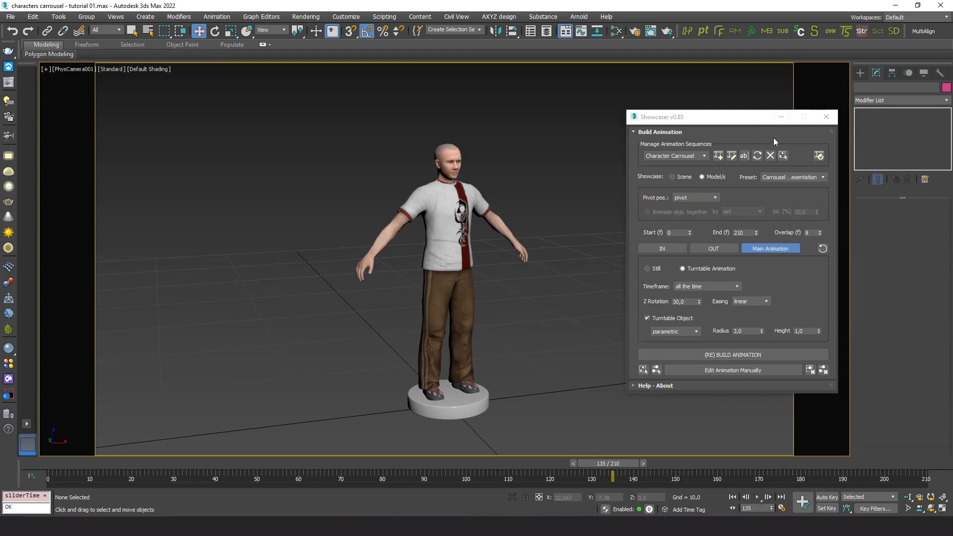
Step: Minimize Showcaser, play the animation with turntable bases from the first frame and scrub to frame 164
left_click(781, 118)
left_click(733, 498)
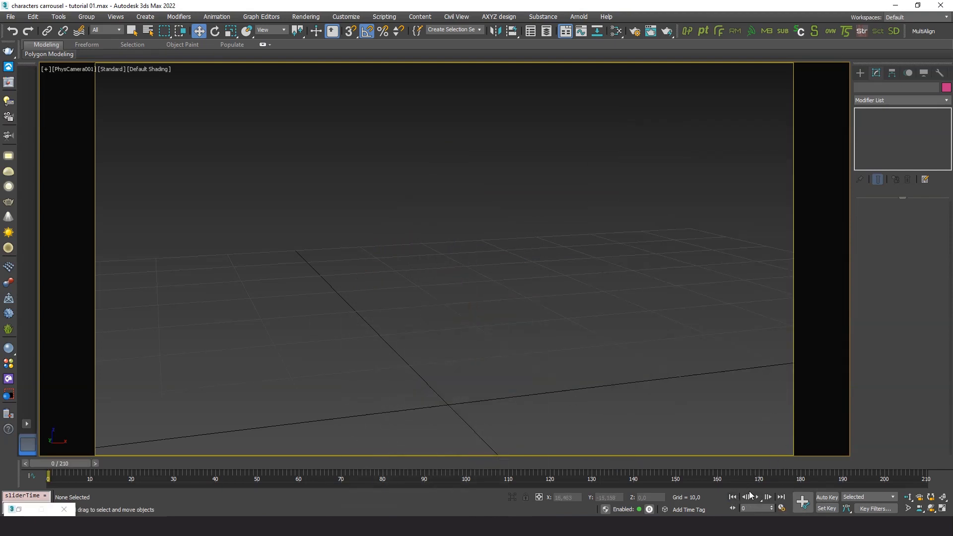
left_click(758, 499)
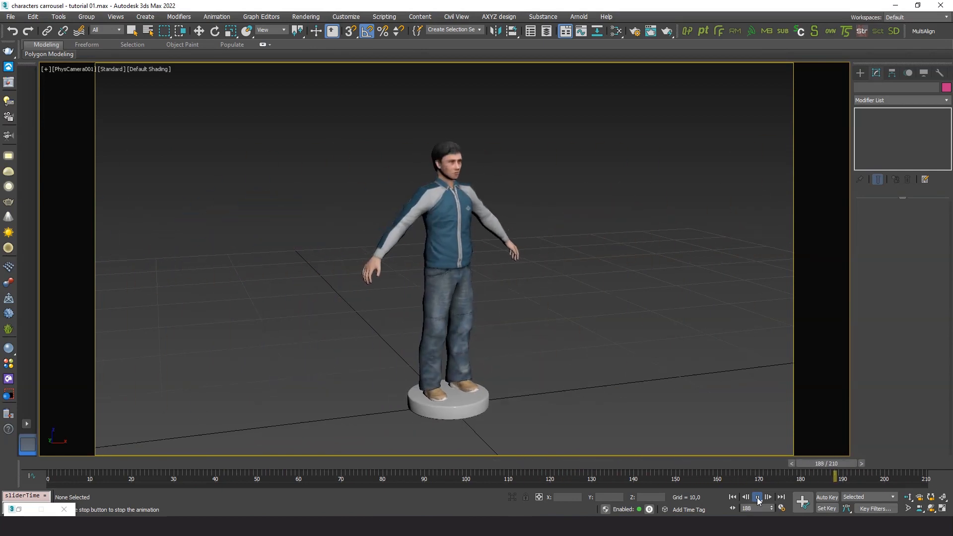
left_click(724, 465)
left_click_drag(722, 465, 730, 465)
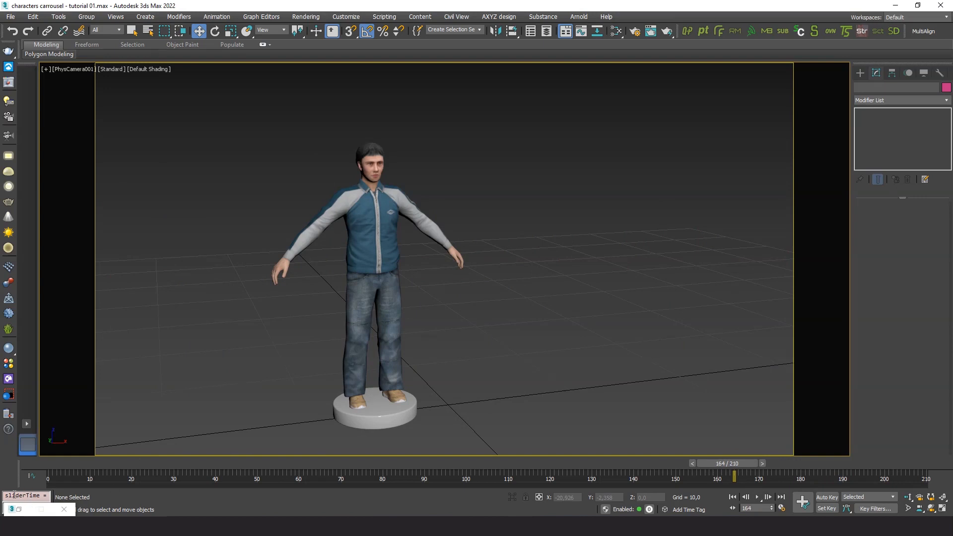
Step: Select the turntable base under the character and inspect its mesh by switching edged faces on and off
left_click(379, 423)
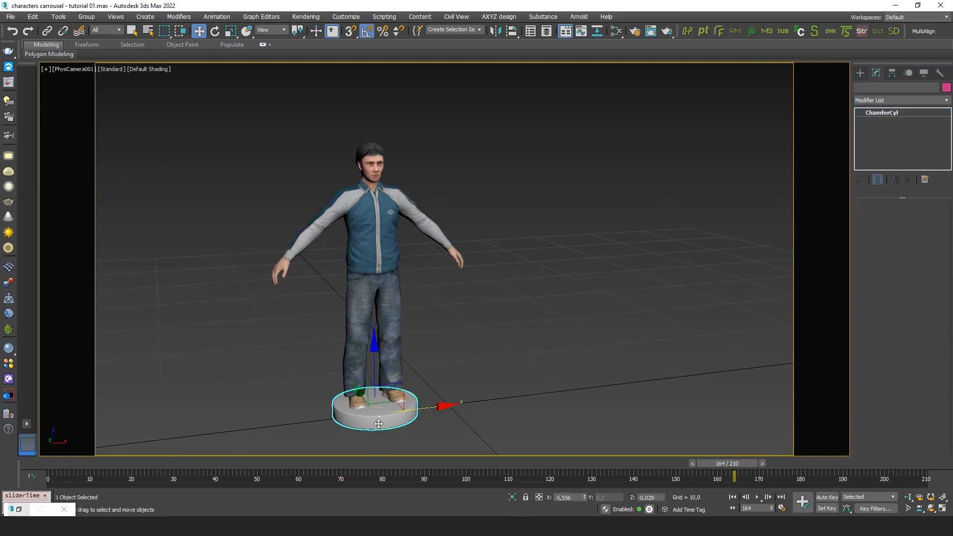
key("F4")
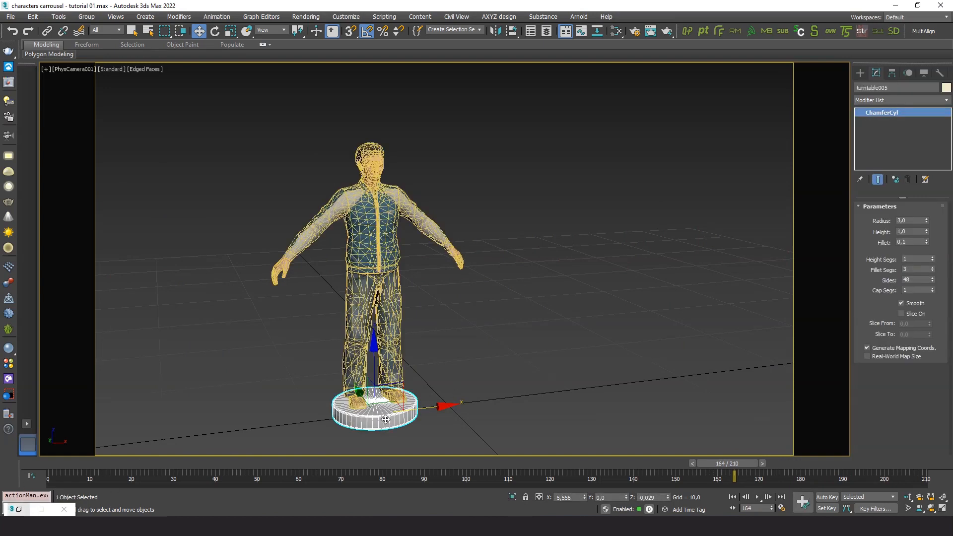
key("F4")
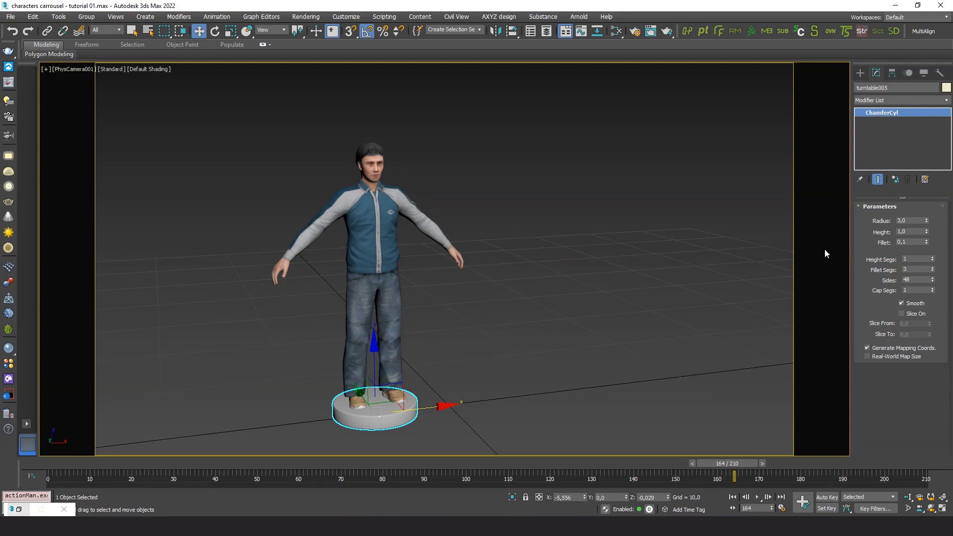
Step: Restore Showcaser, set the turntable object's radius to 4 and height to 0.5, and rebuild the animation, replacing the existing one
left_click(19, 510)
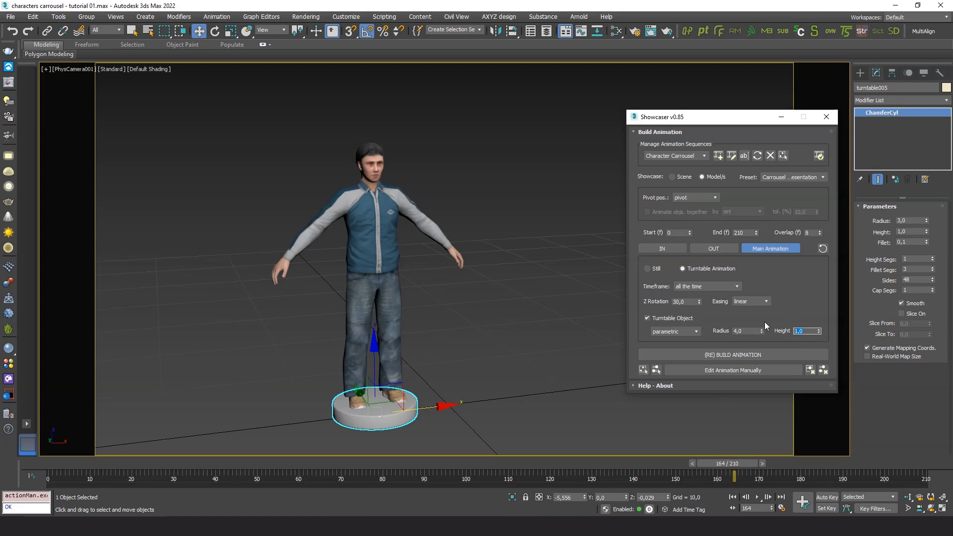
type("0,5")
left_click(721, 355)
left_click(467, 275)
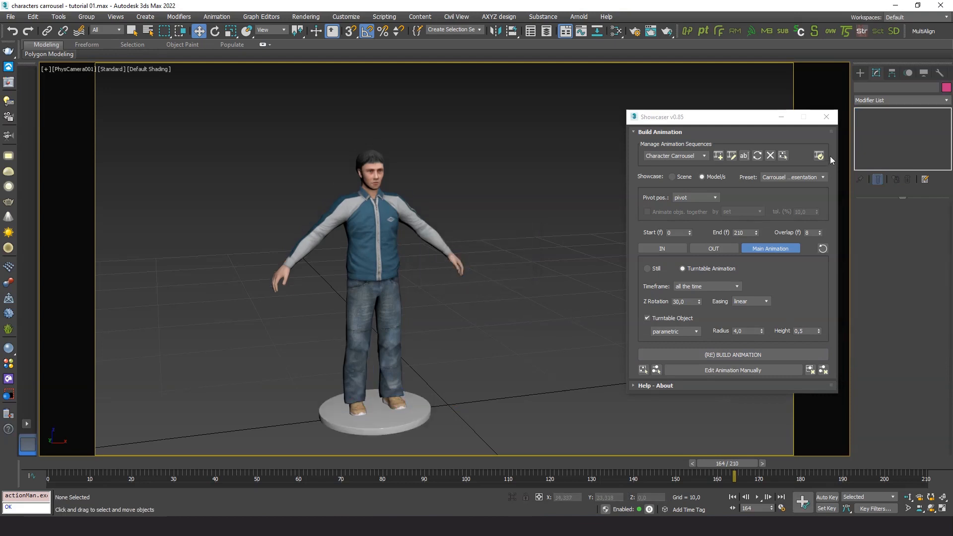
Step: Minimize Showcaser, play the animation with the wider, thinner bases from the first frame and stop at frame 176
left_click(781, 118)
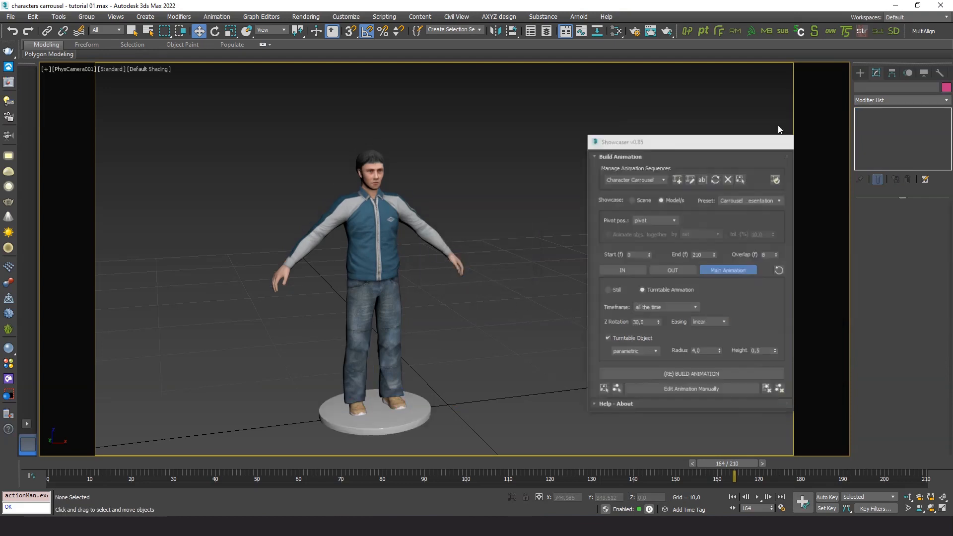
left_click(733, 497)
left_click(757, 497)
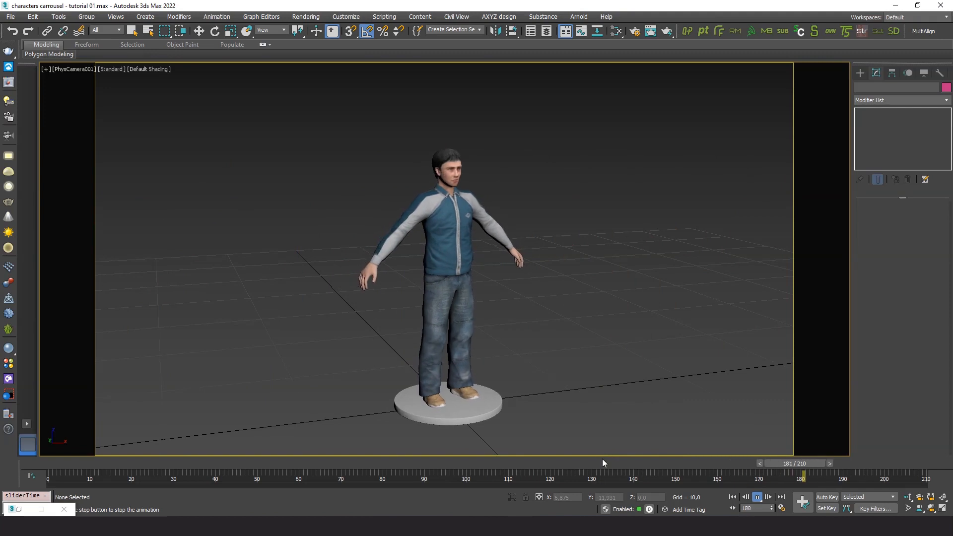
mouse_move(603, 461)
left_mouse_down()
mouse_move(586, 464)
mouse_move(620, 458)
left_mouse_up()
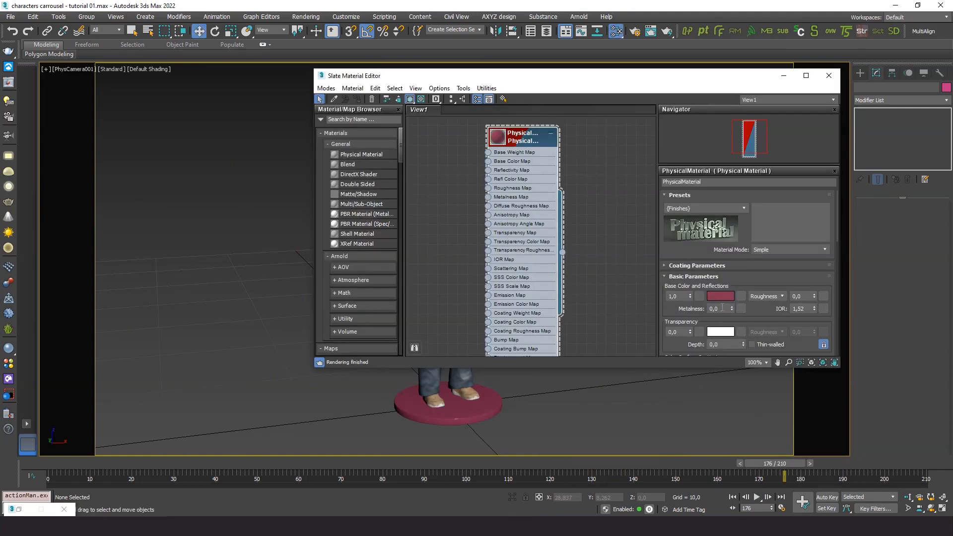
Step: Lighten the turntable's physical material base color to red 0.286, green 0.086, blue 0.141 and close the material editor
left_click(719, 296)
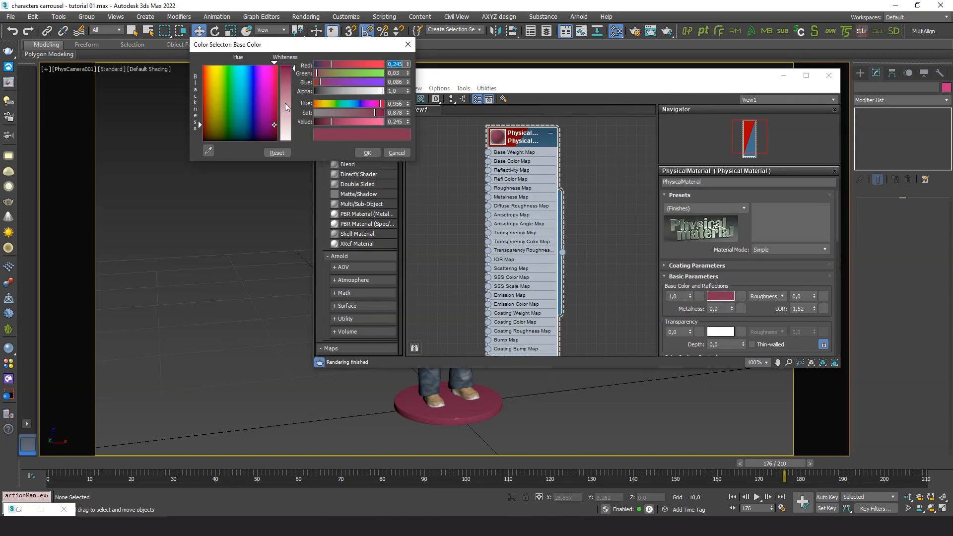
mouse_move(294, 68)
left_mouse_down()
mouse_move(294, 82)
mouse_move(293, 72)
left_mouse_up()
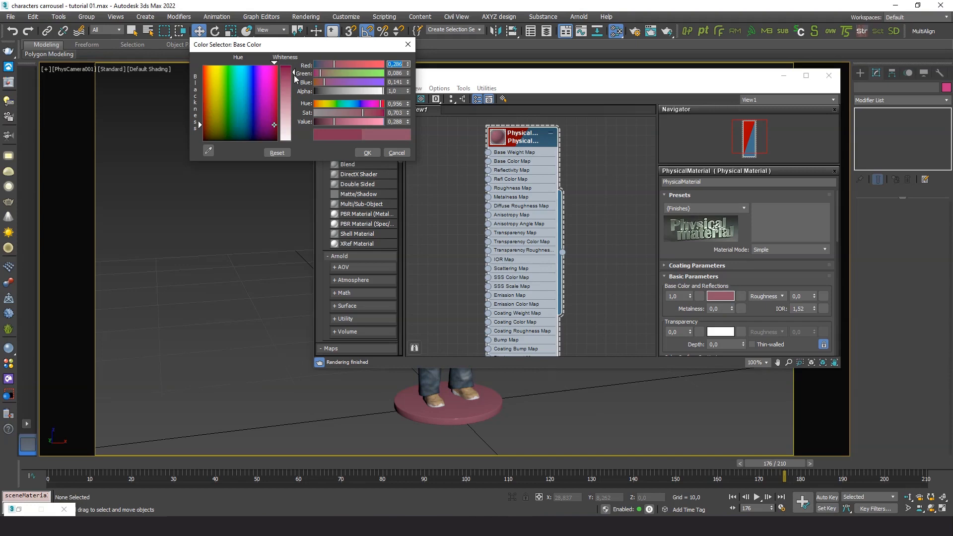
left_click(368, 152)
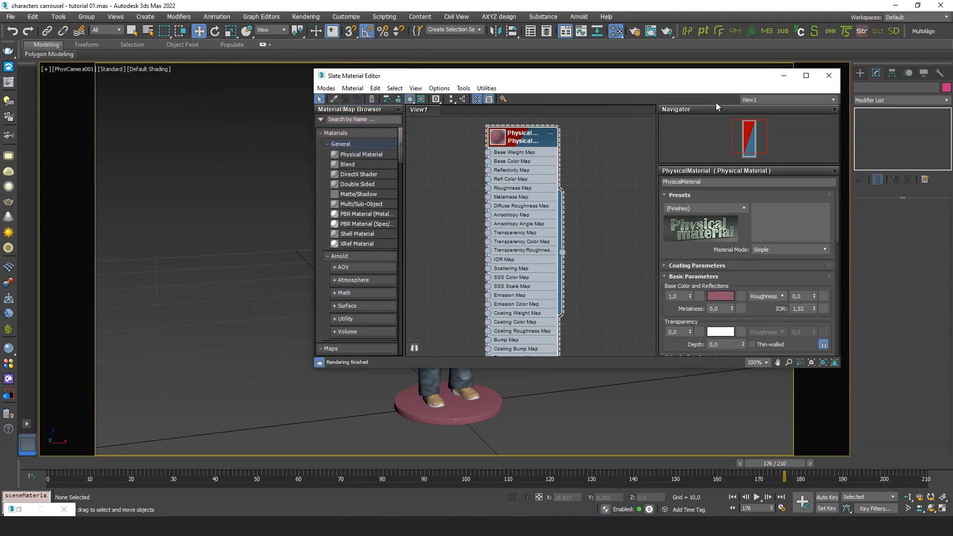
left_click(833, 76)
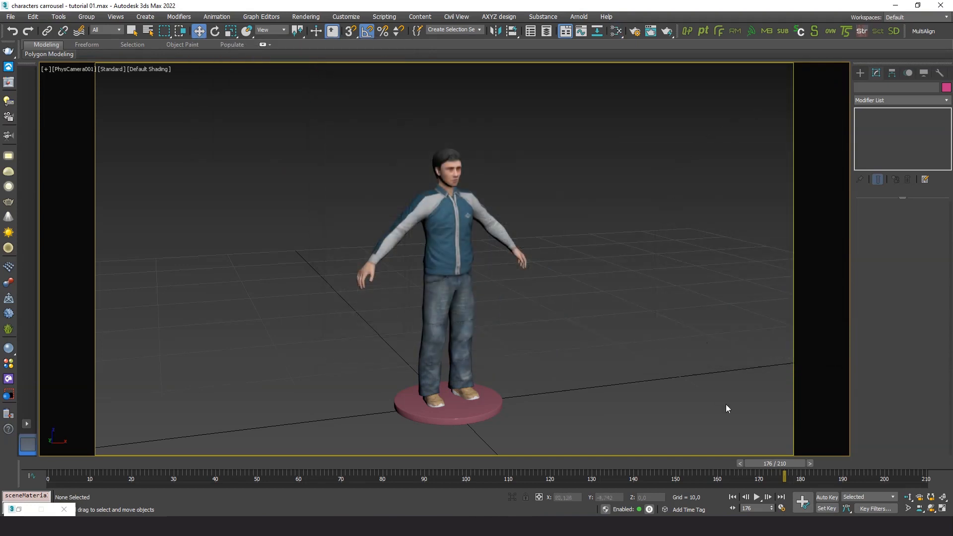
Step: Rewind to the first frame and play the animation with the recolored turntable bases
left_click(733, 497)
left_click(756, 497)
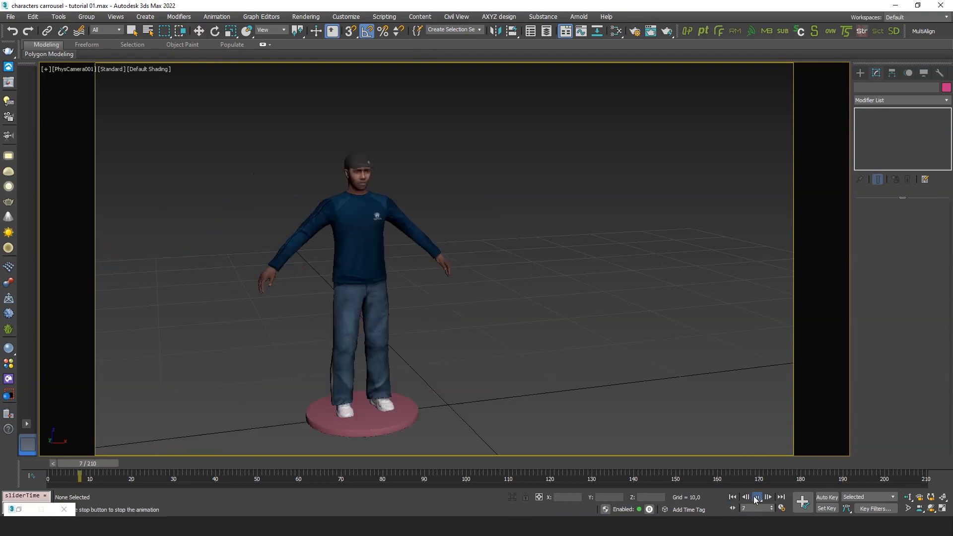